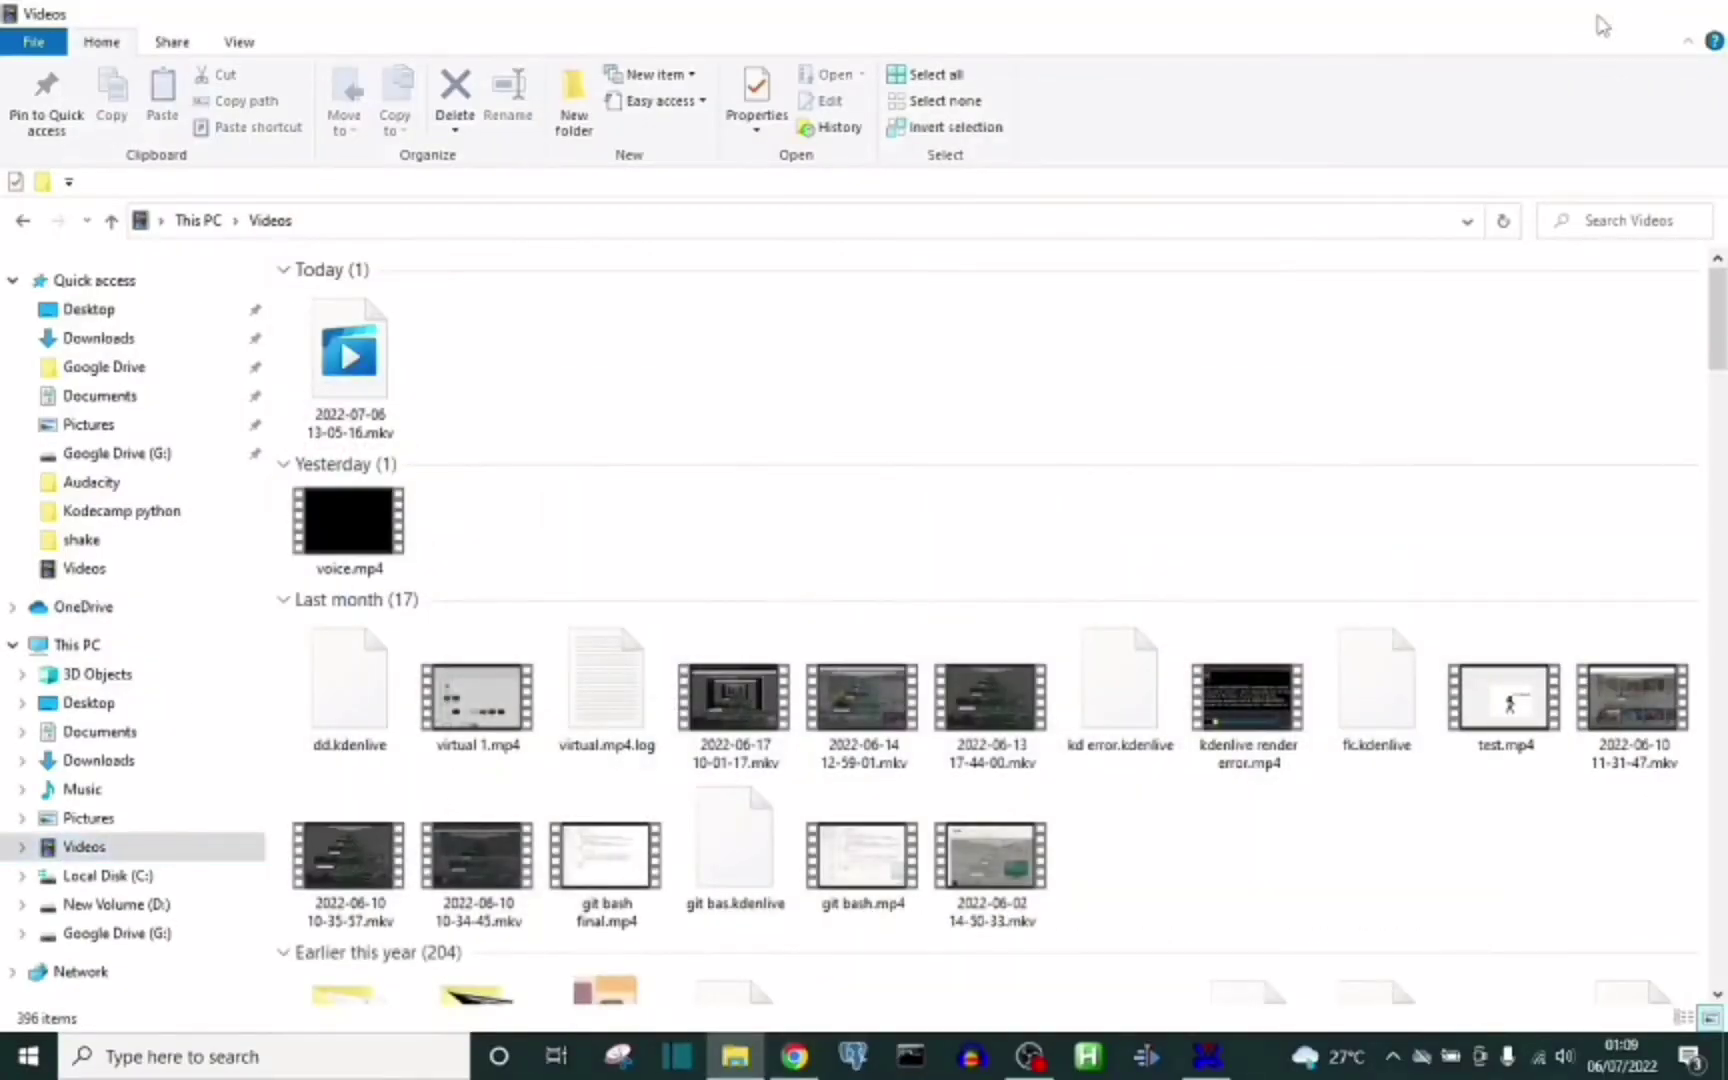
# Minimize the Videos folder window and open the properties of This PC from the desktop
pyautogui.click(1601, 23)
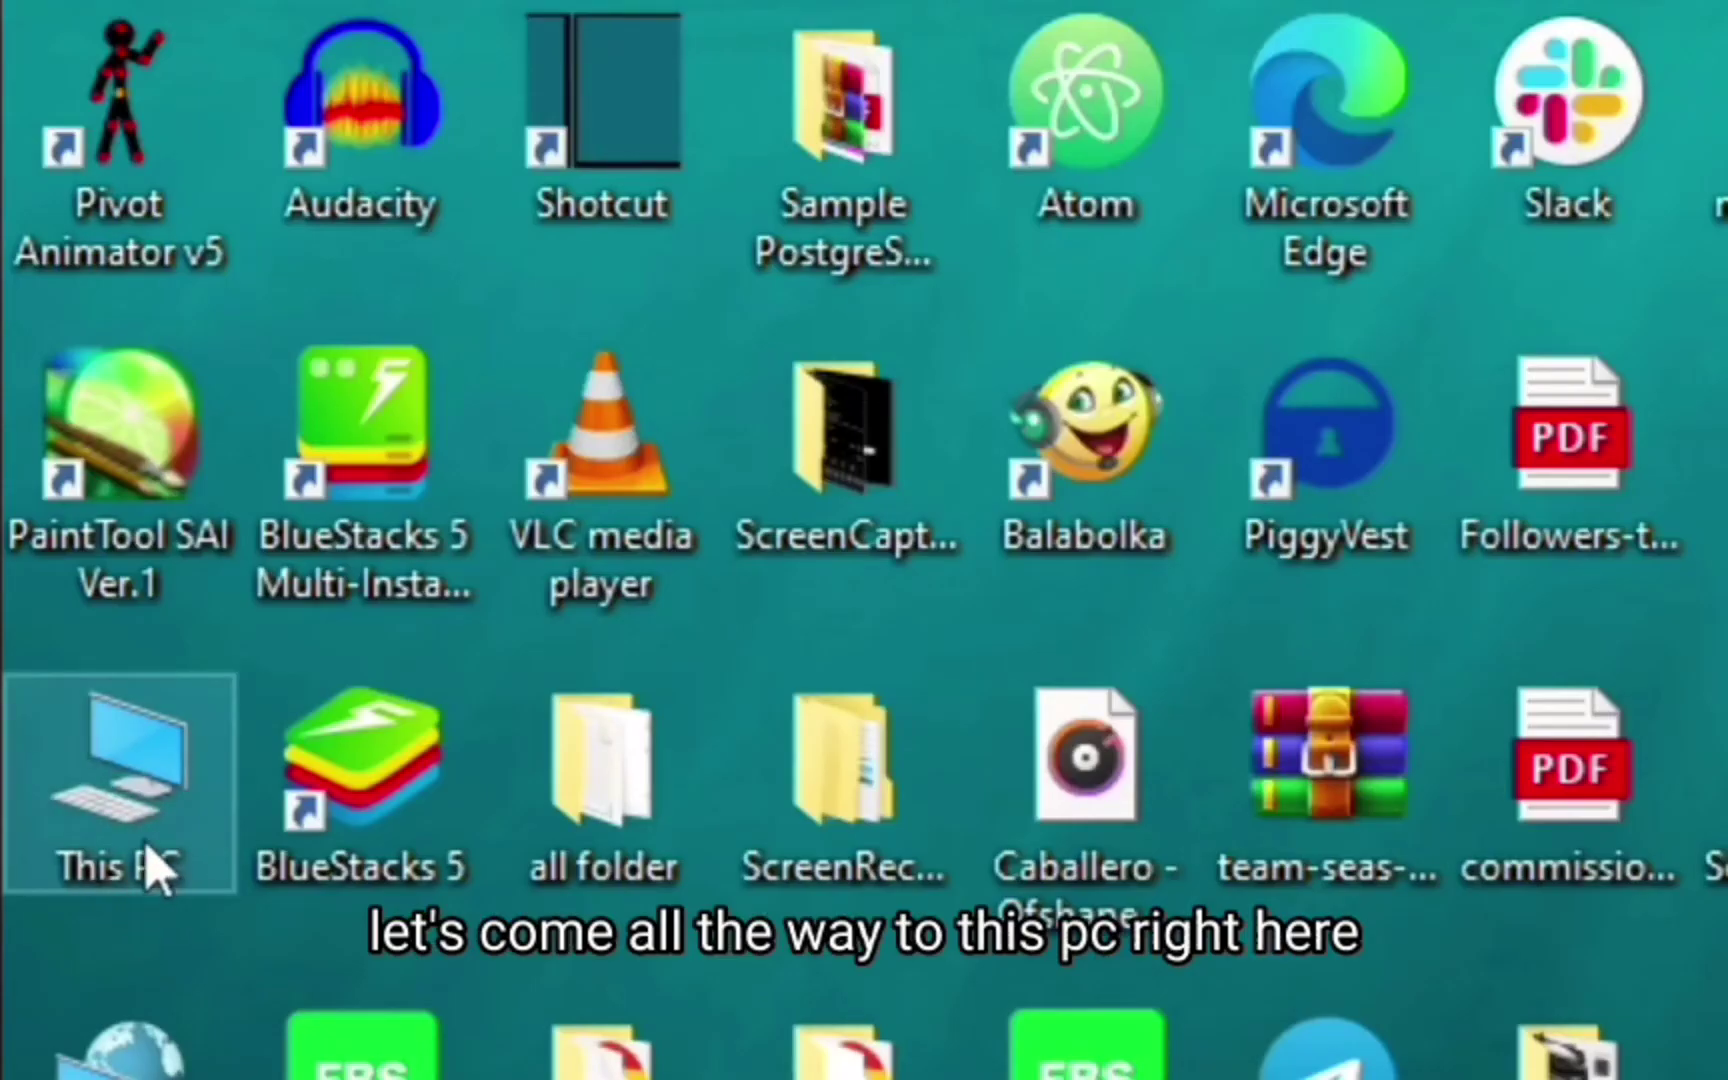
pyautogui.rightClick(140, 800)
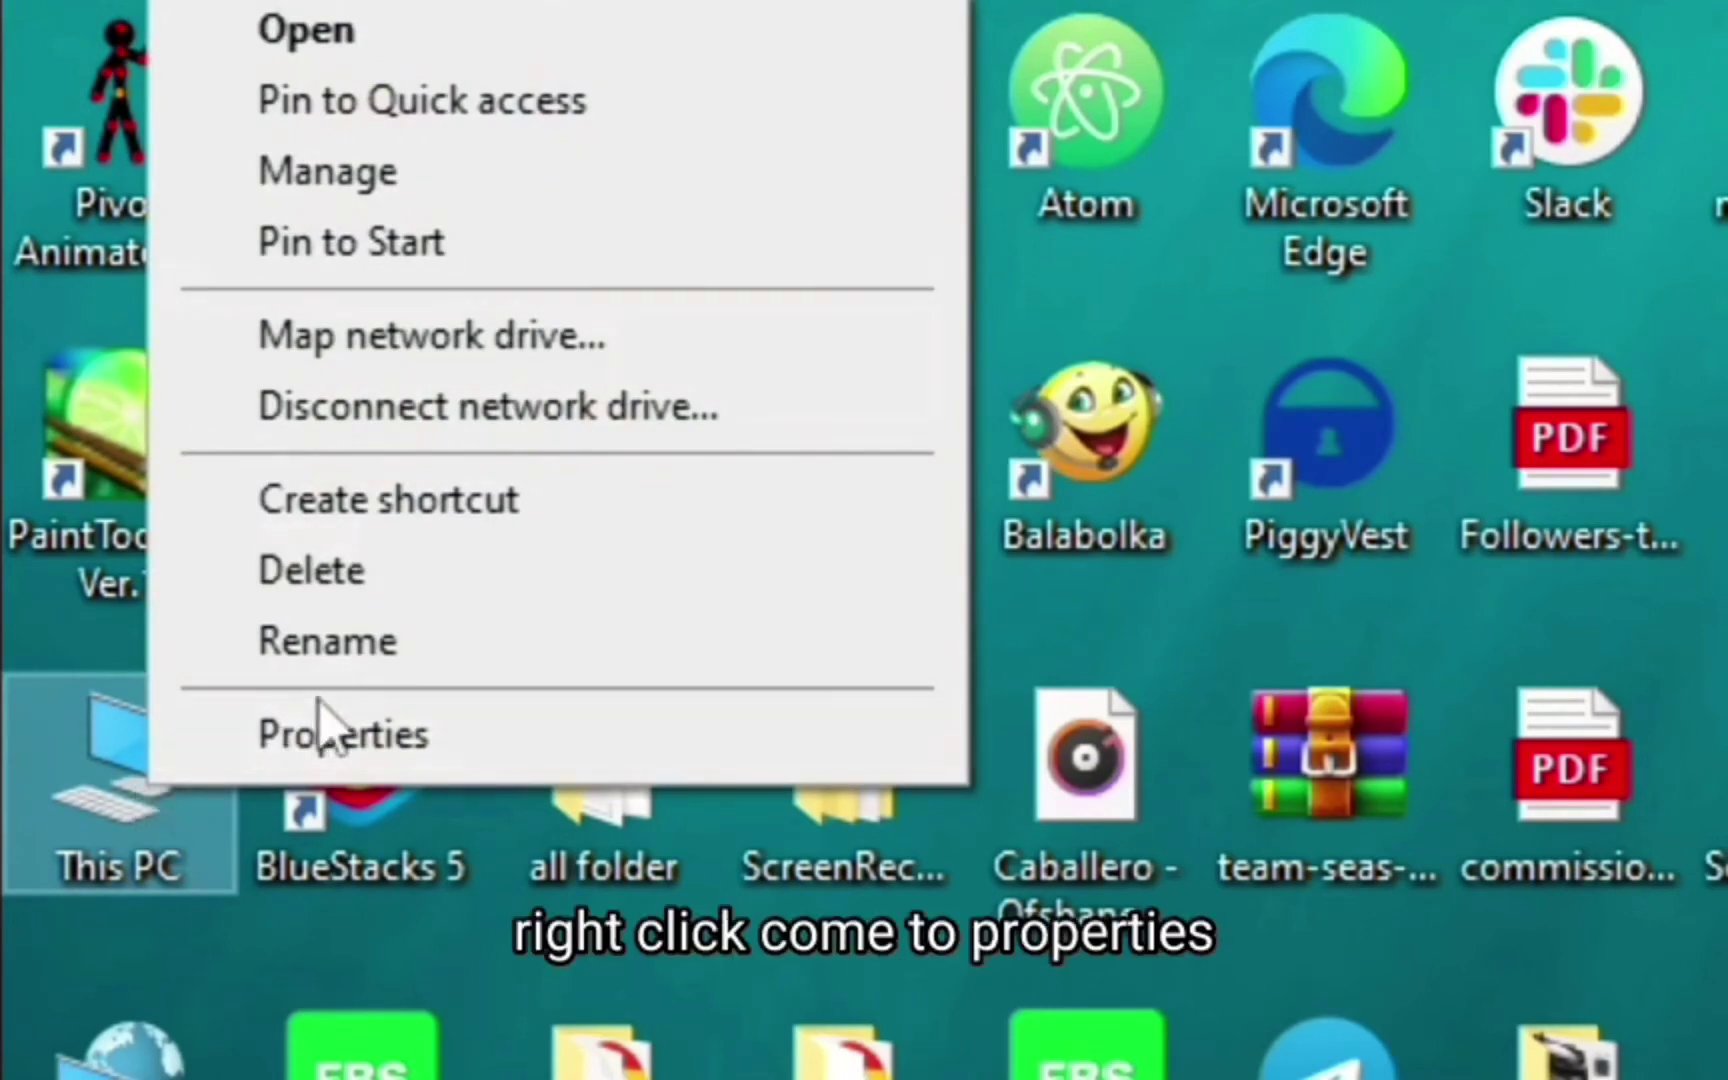
pyautogui.click(320, 740)
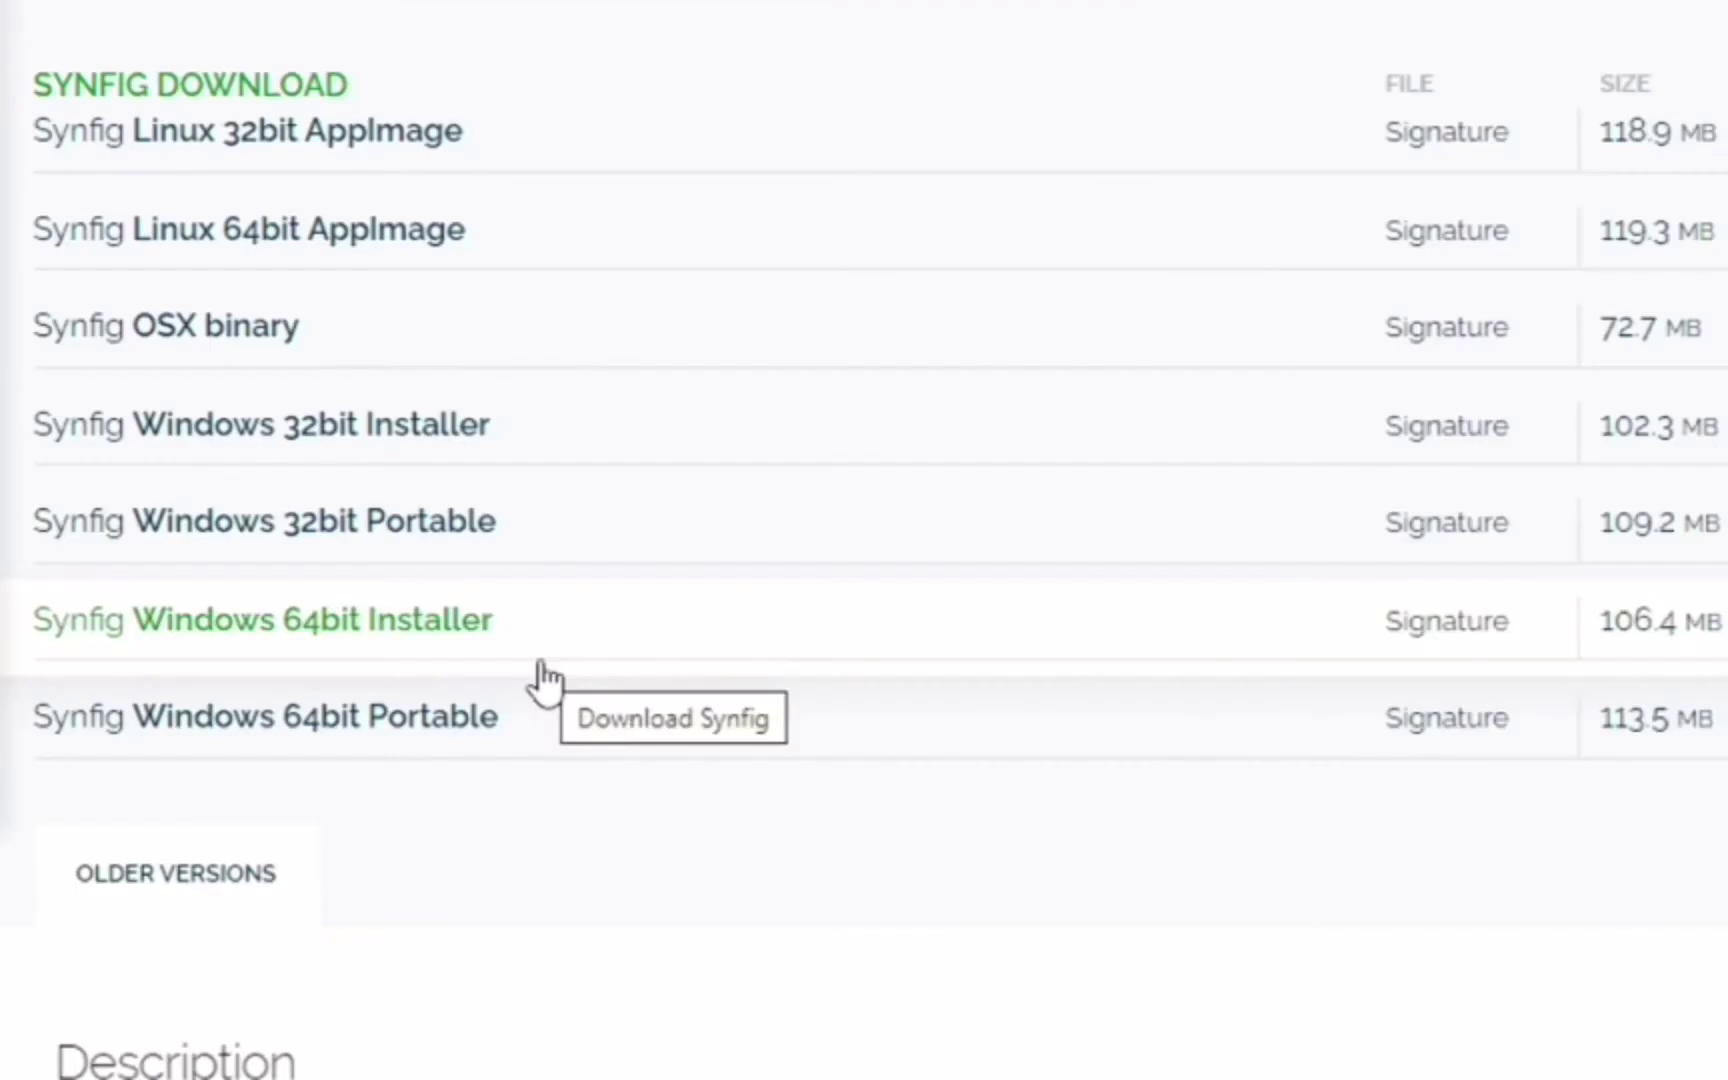
pyautogui.click(305, 635)
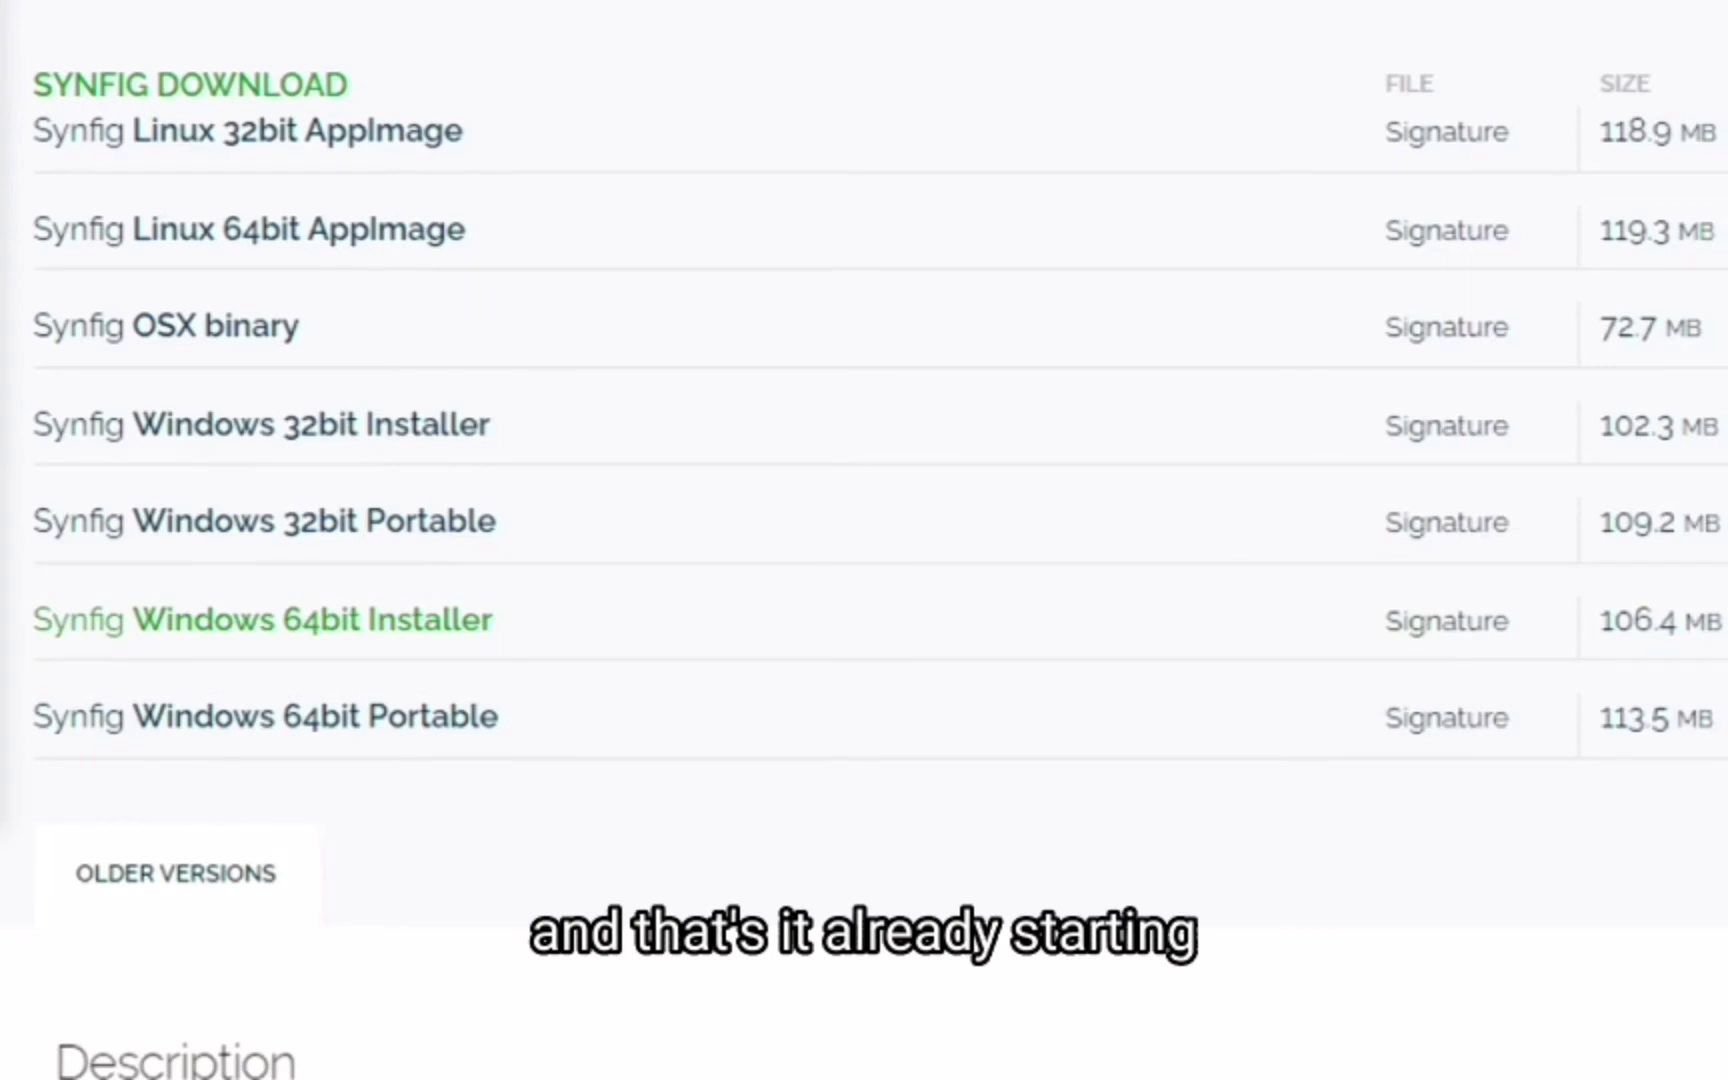
pyautogui.click(280, 1043)
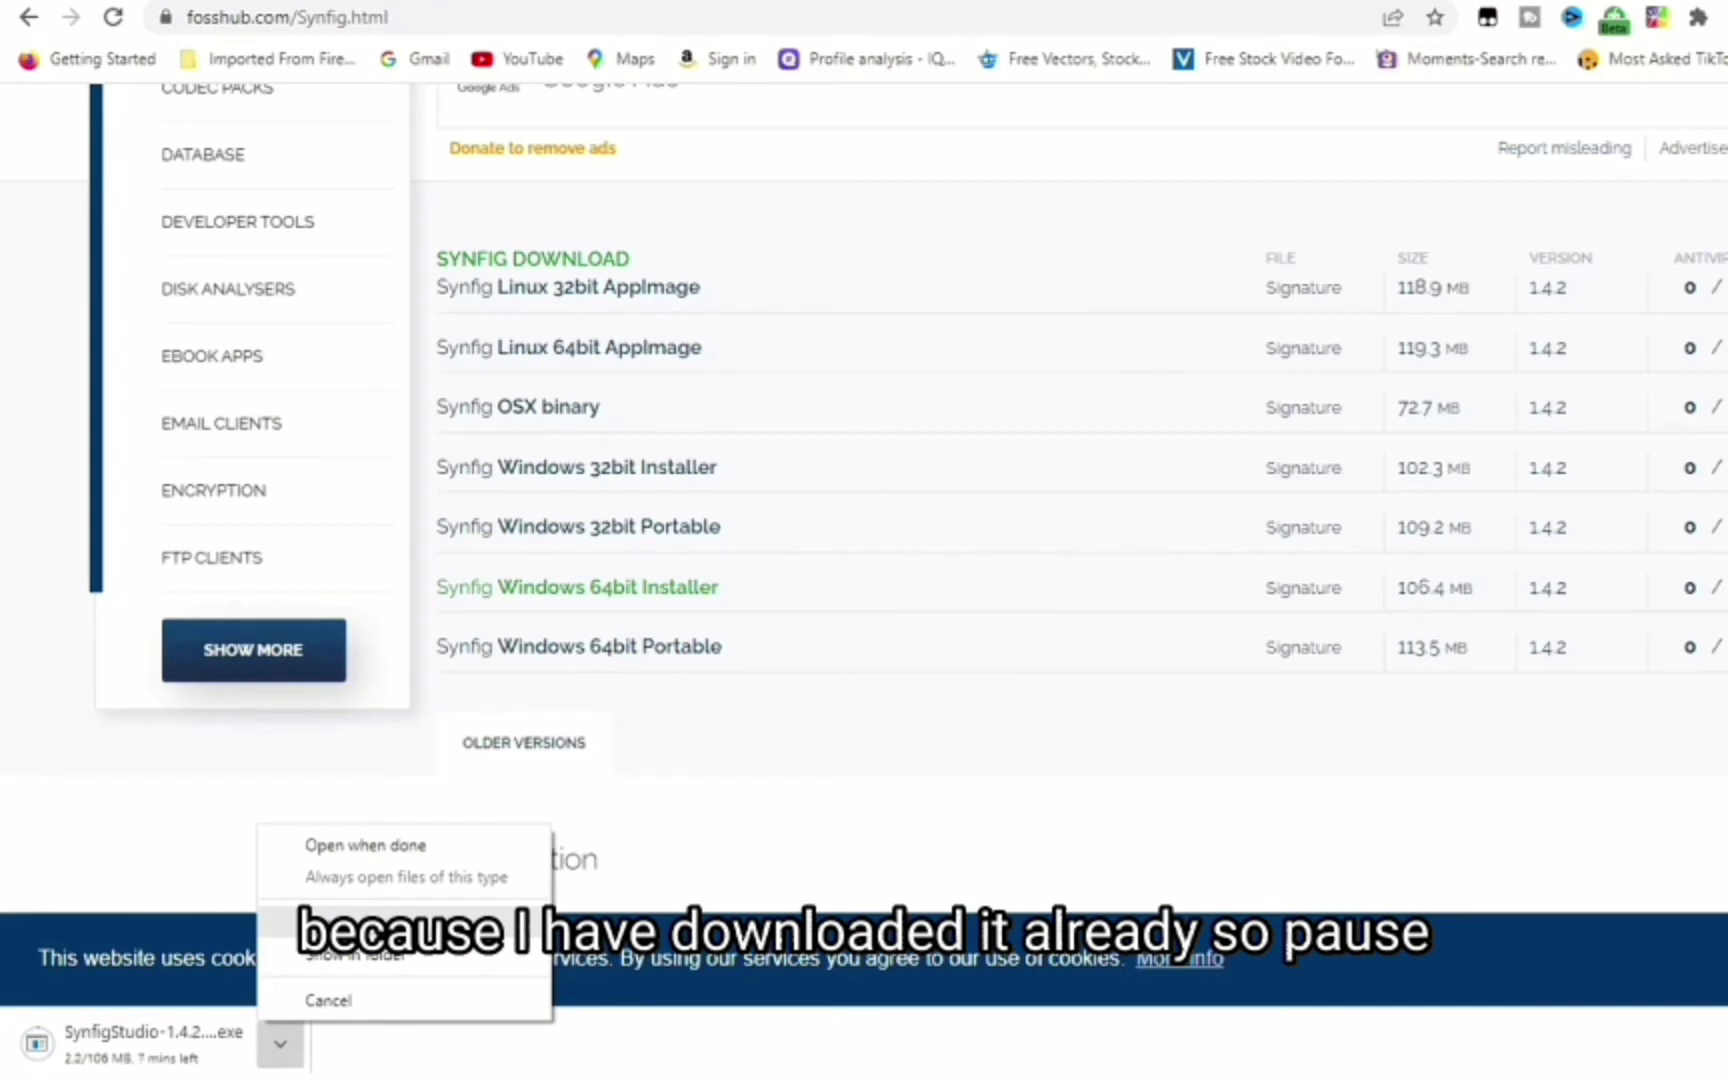
pyautogui.click(320, 927)
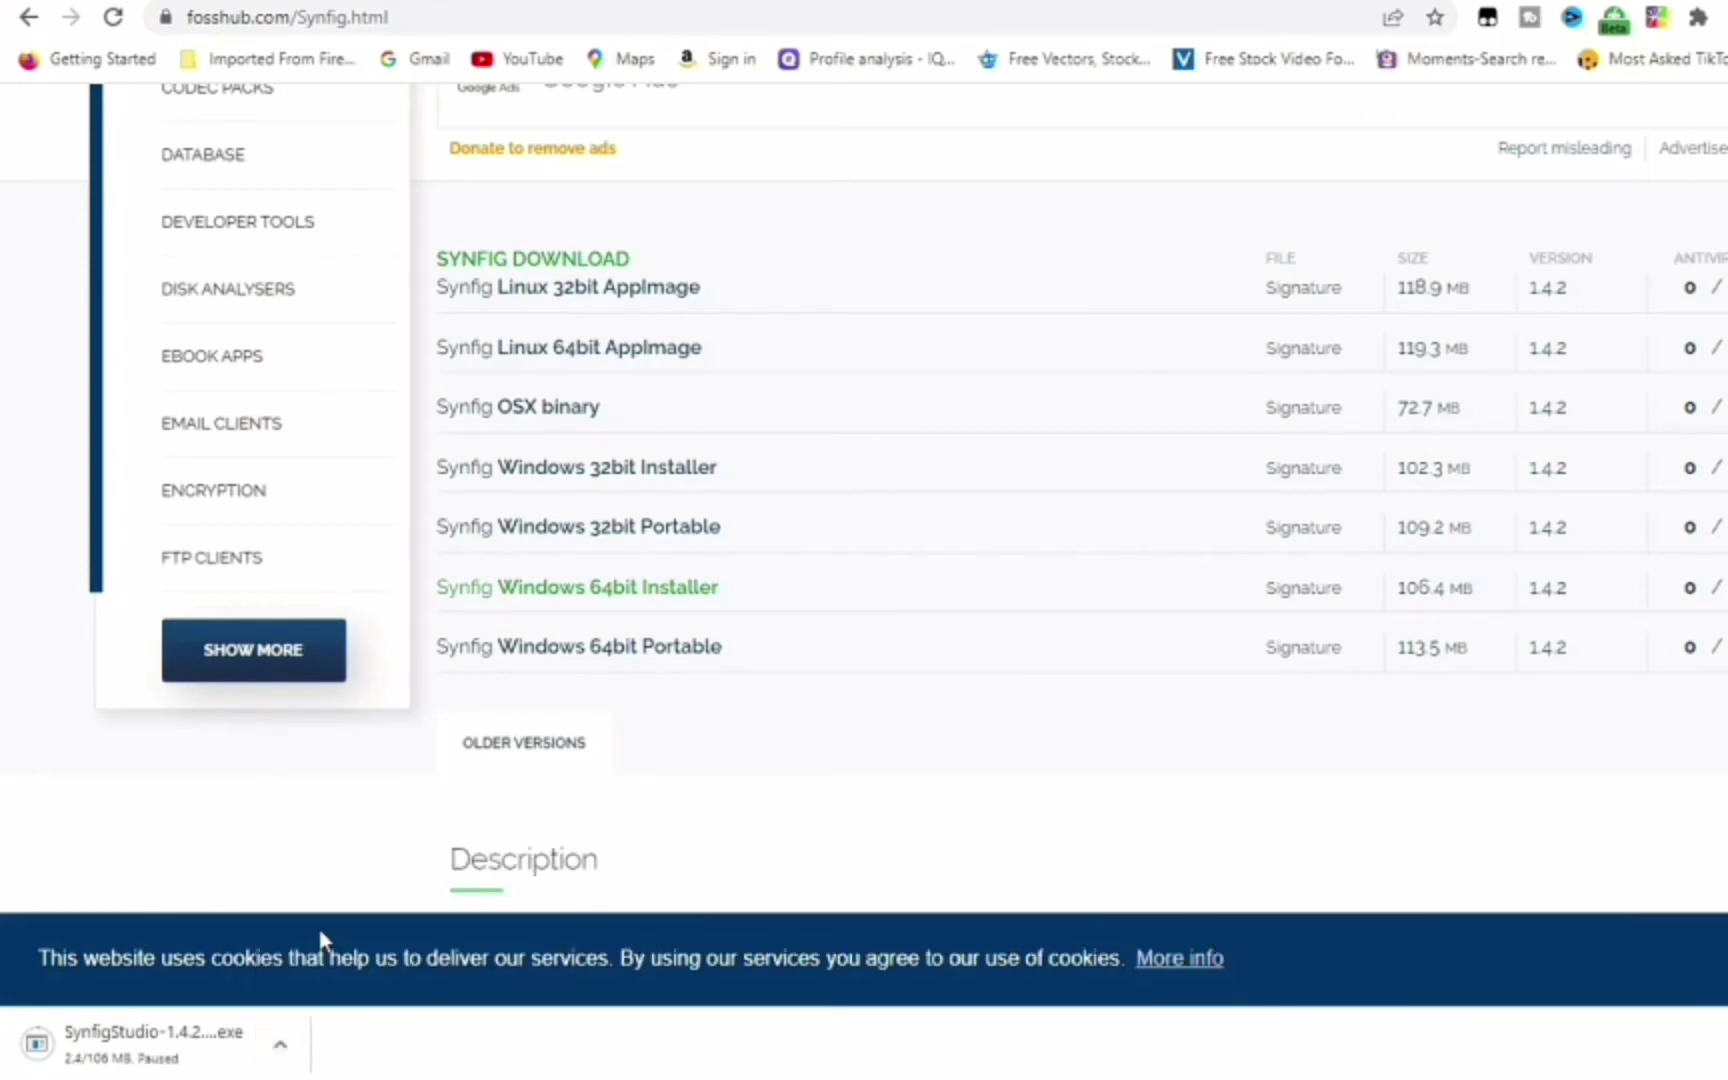
pyautogui.click(287, 1040)
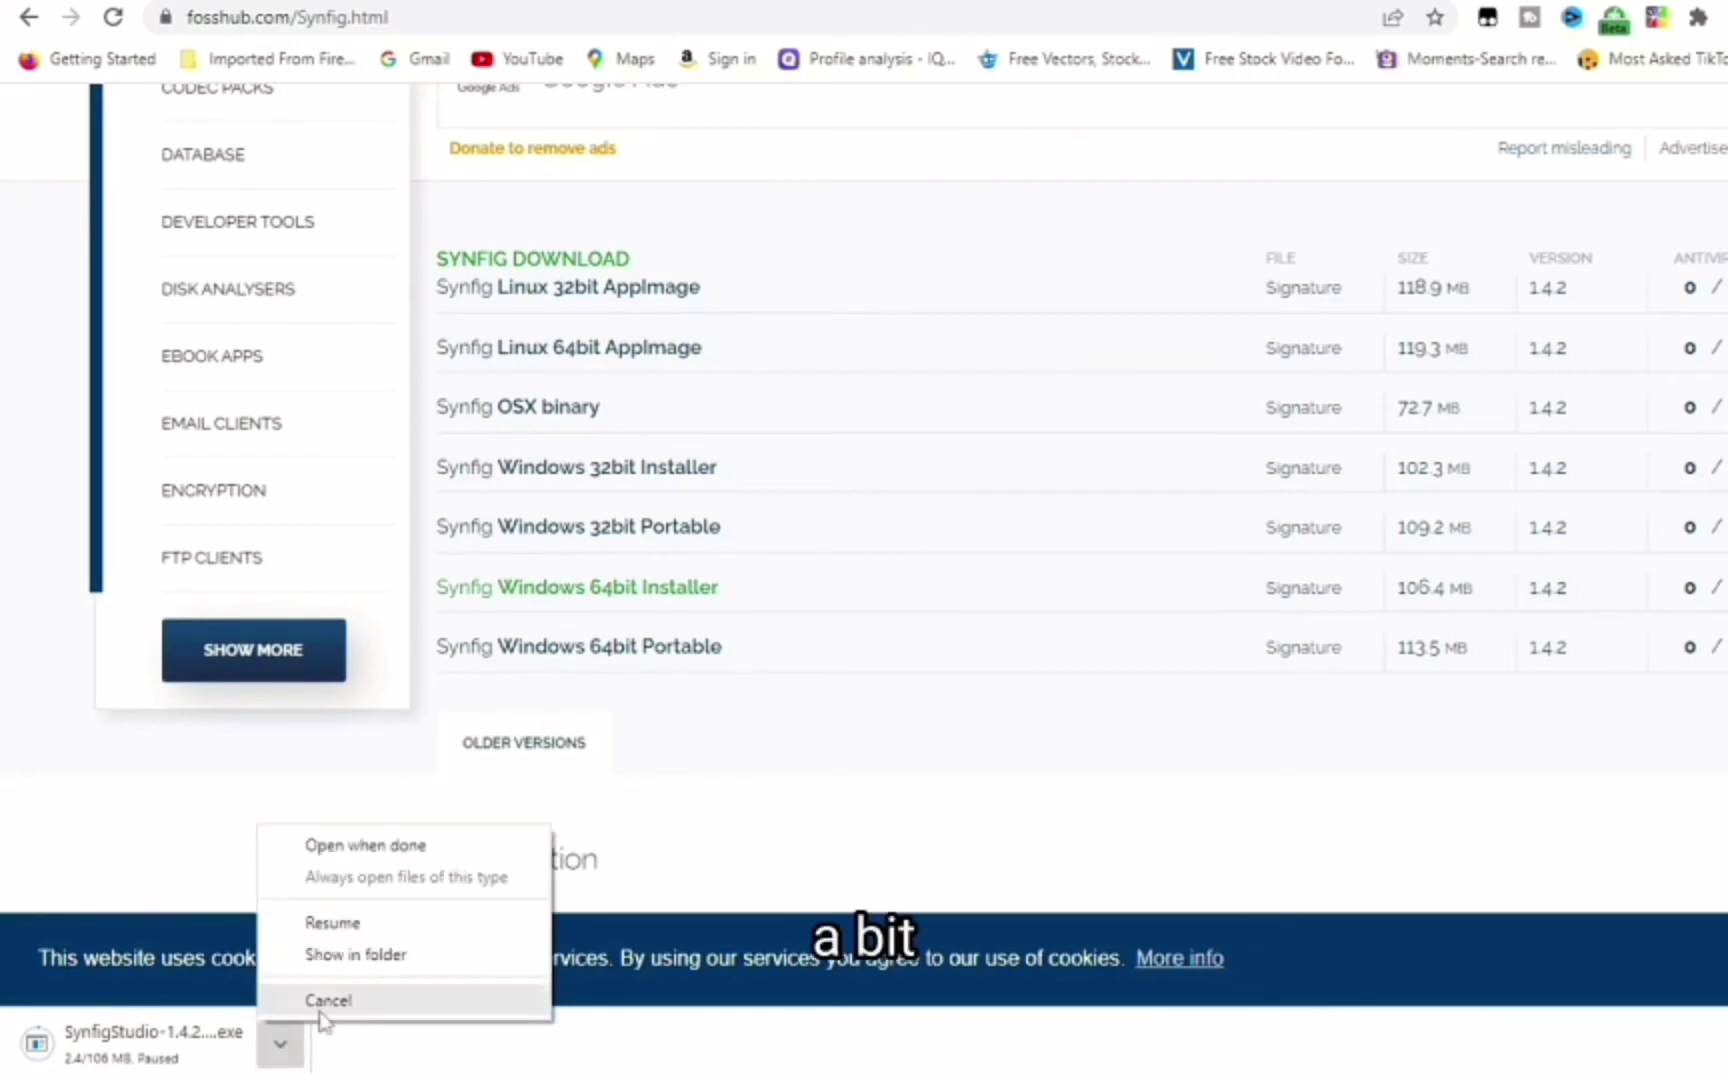
pyautogui.click(323, 1000)
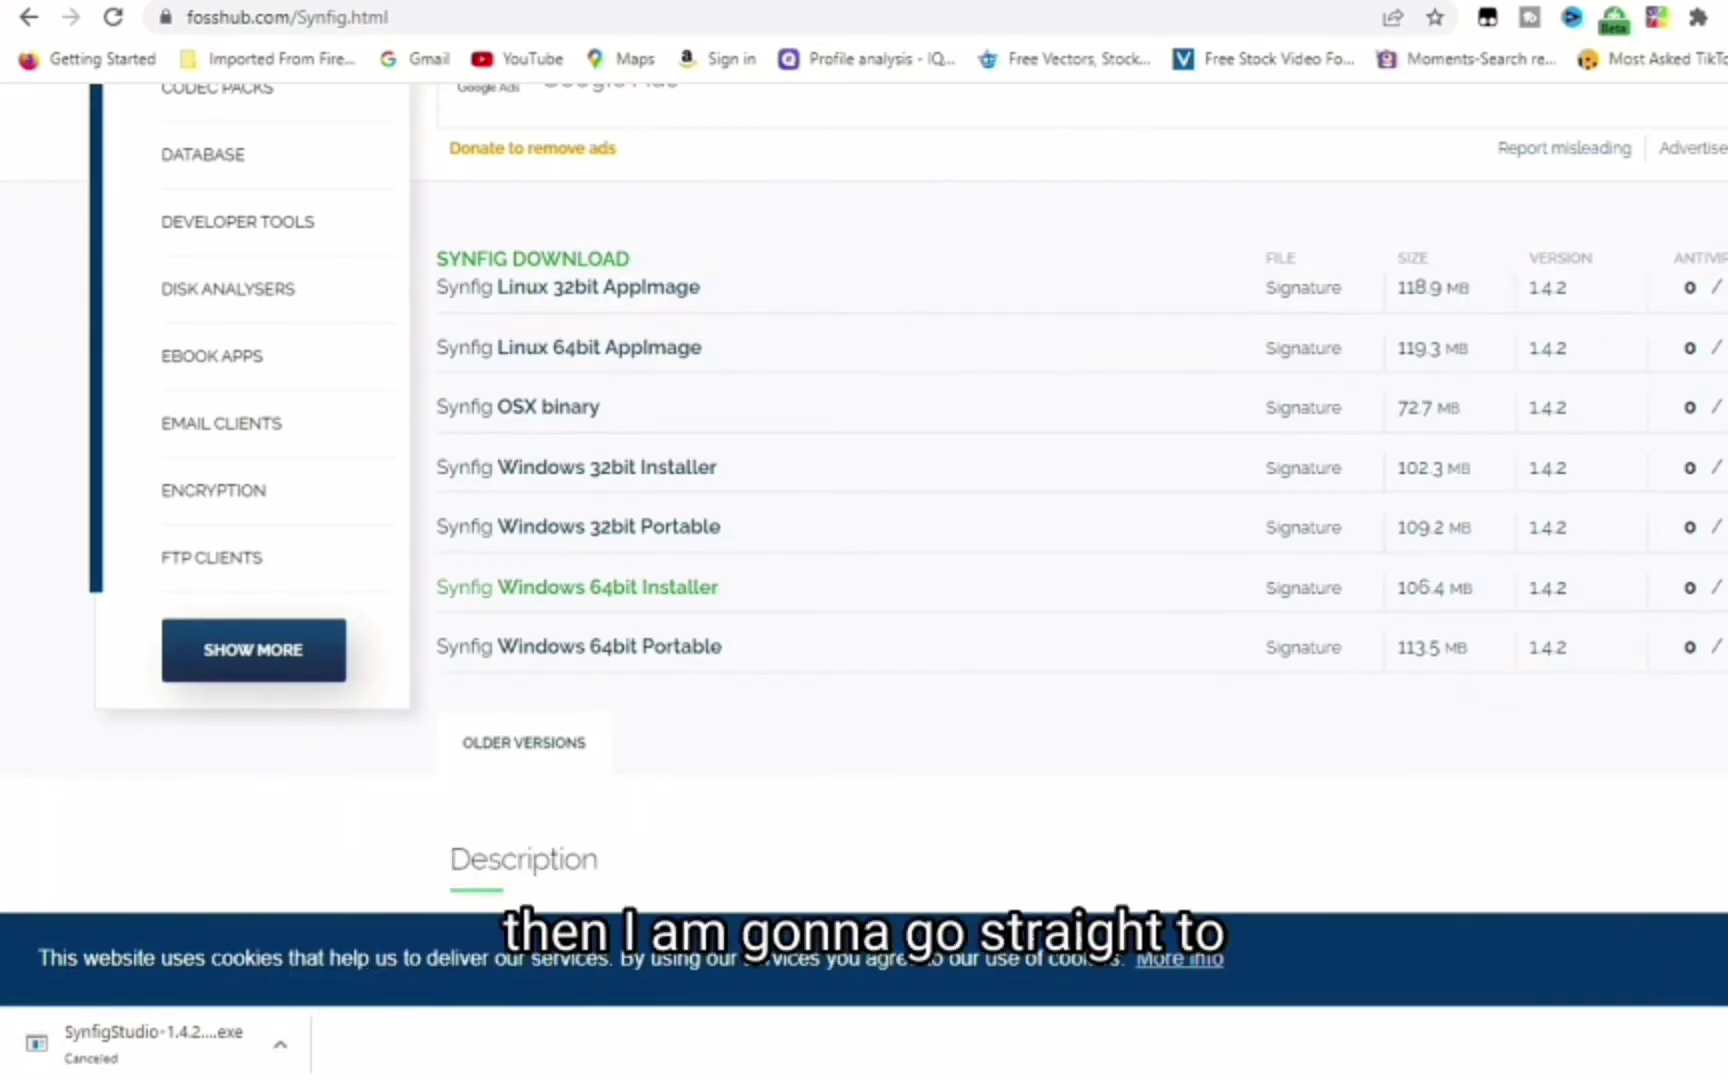
# Run SynfigStudio-1.4.2-2021.07.29-win32-dc54d.exe from the browser's download list and decline uninstalling the existing version first
pyautogui.hotkey('ctrl', 'j')
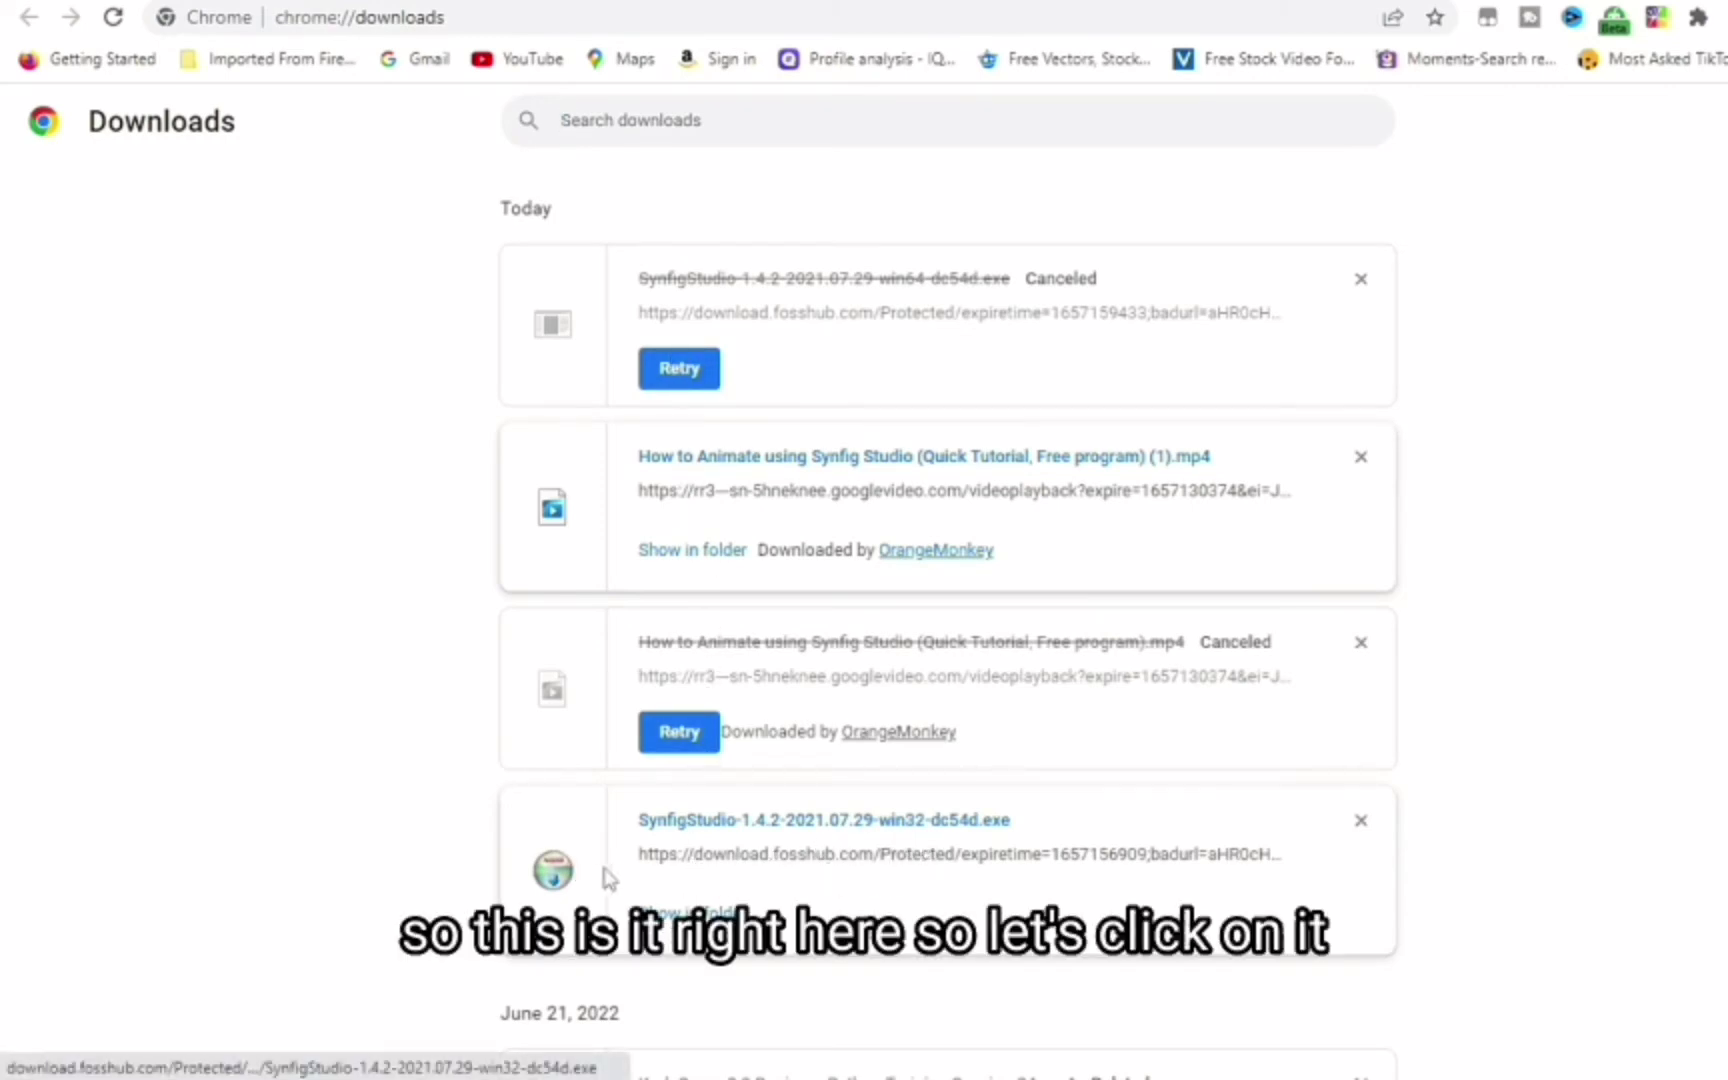
pyautogui.click(705, 825)
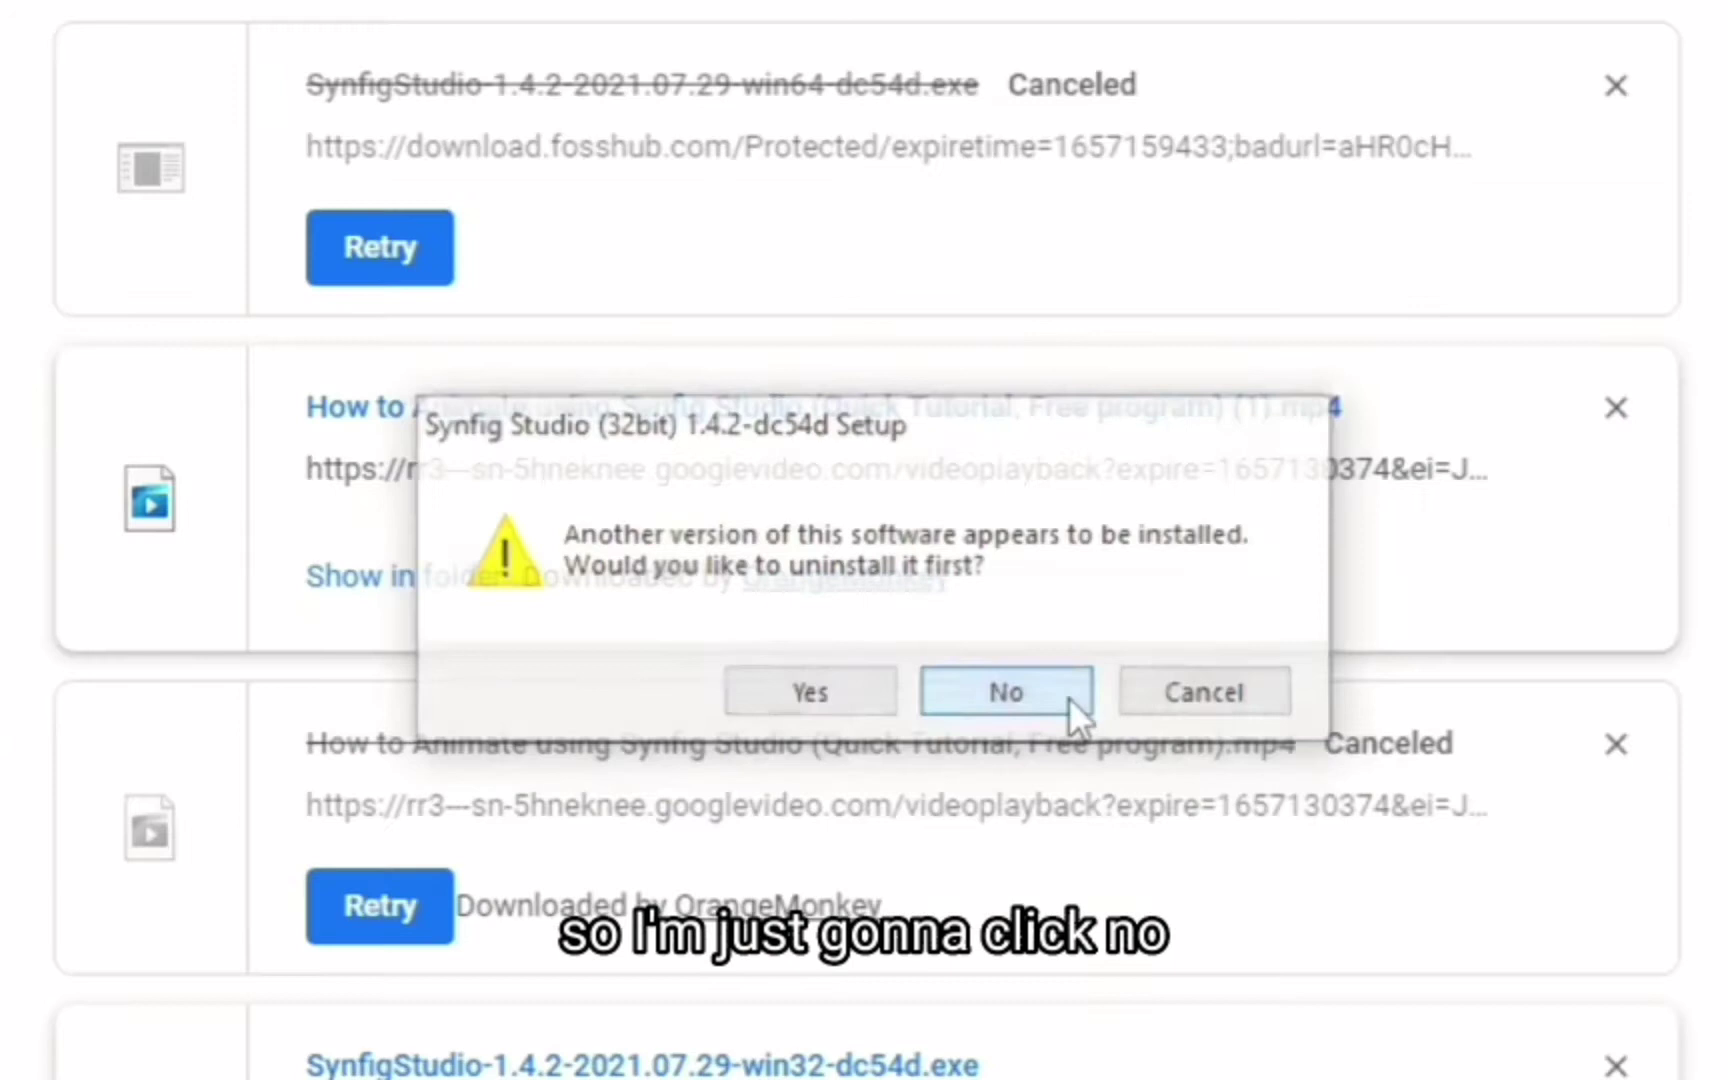
pyautogui.click(1143, 762)
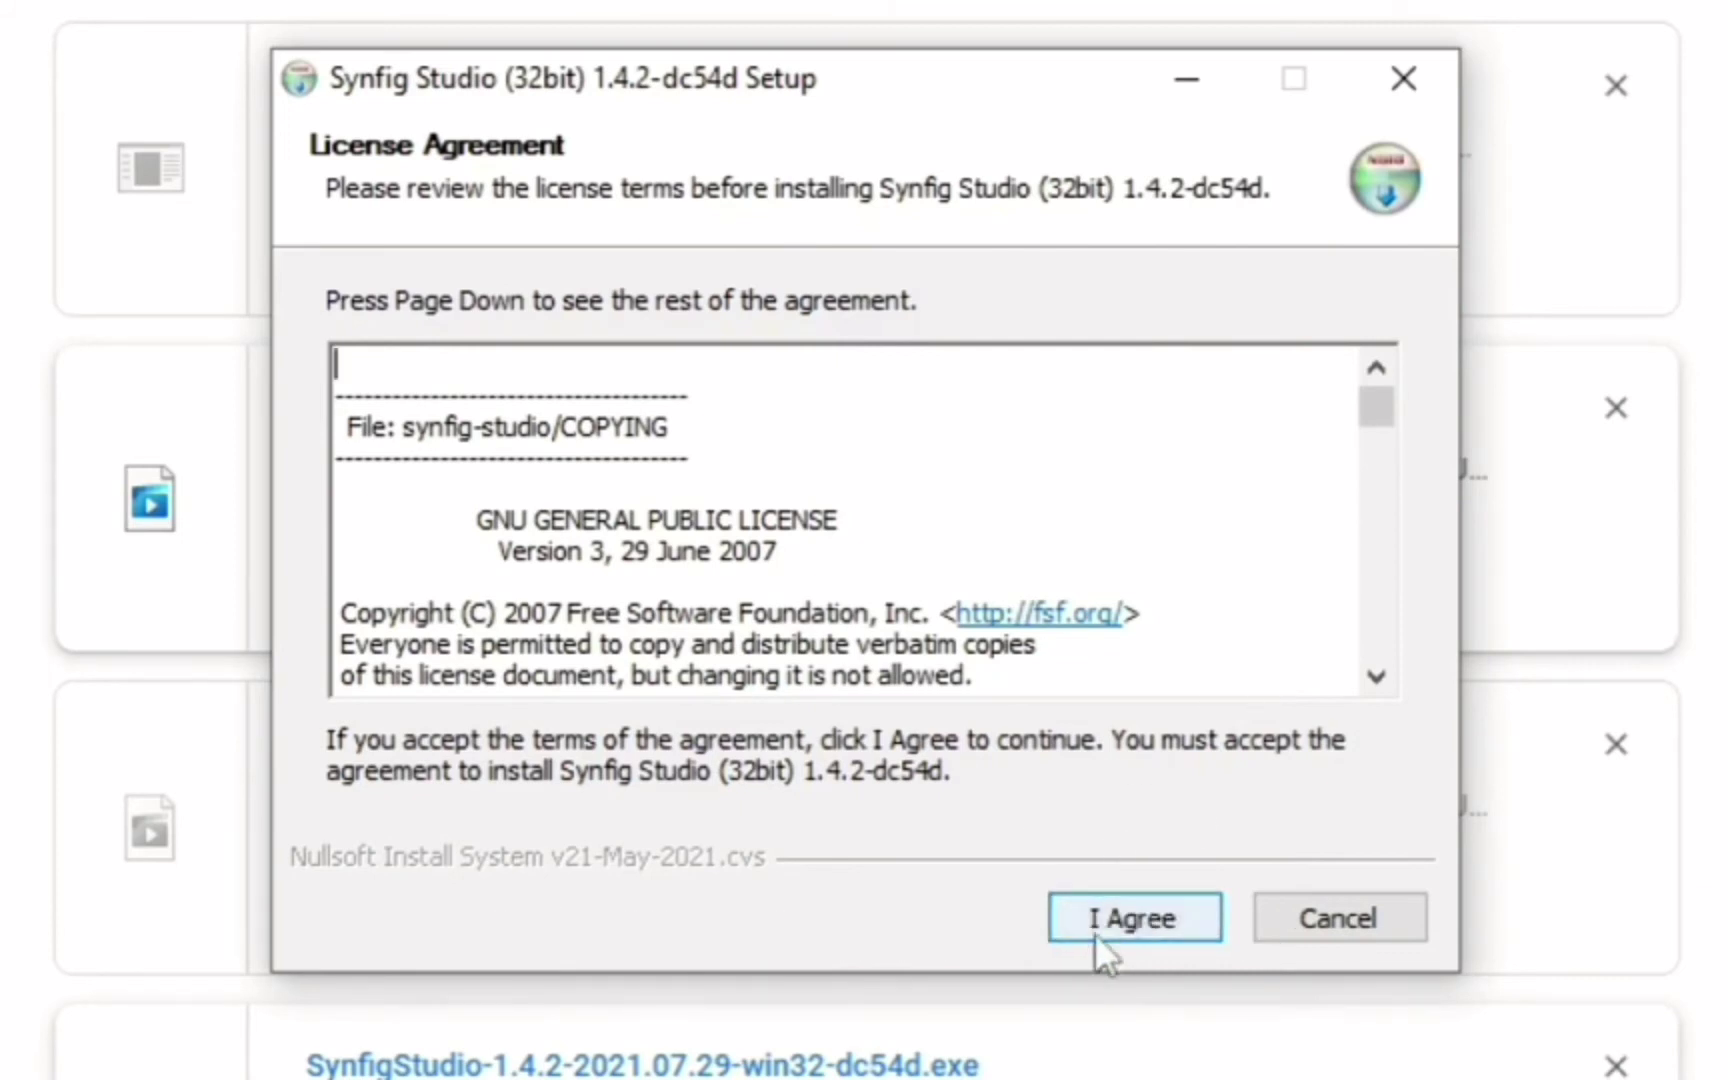
# Accept the license and install Synfig Studio with all components into C:\Program Files (x86)\Synfig, closing the setup when finished
pyautogui.click(1140, 930)
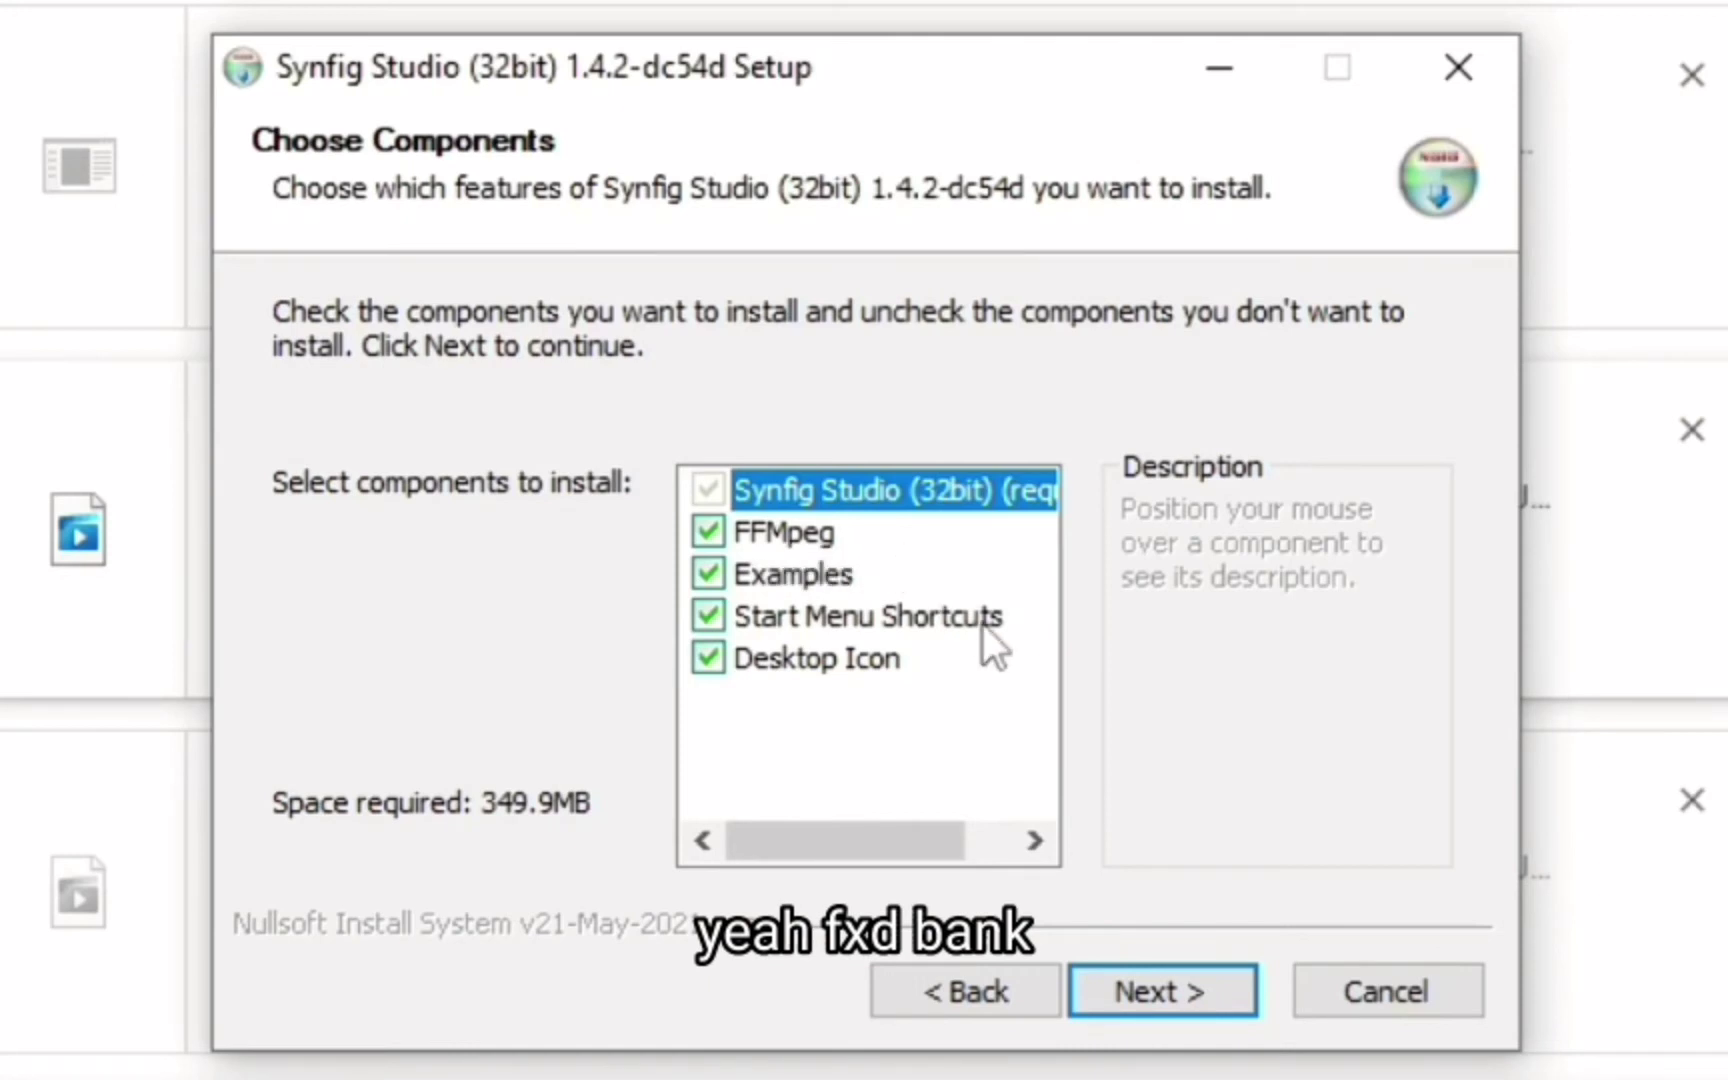
pyautogui.click(1193, 984)
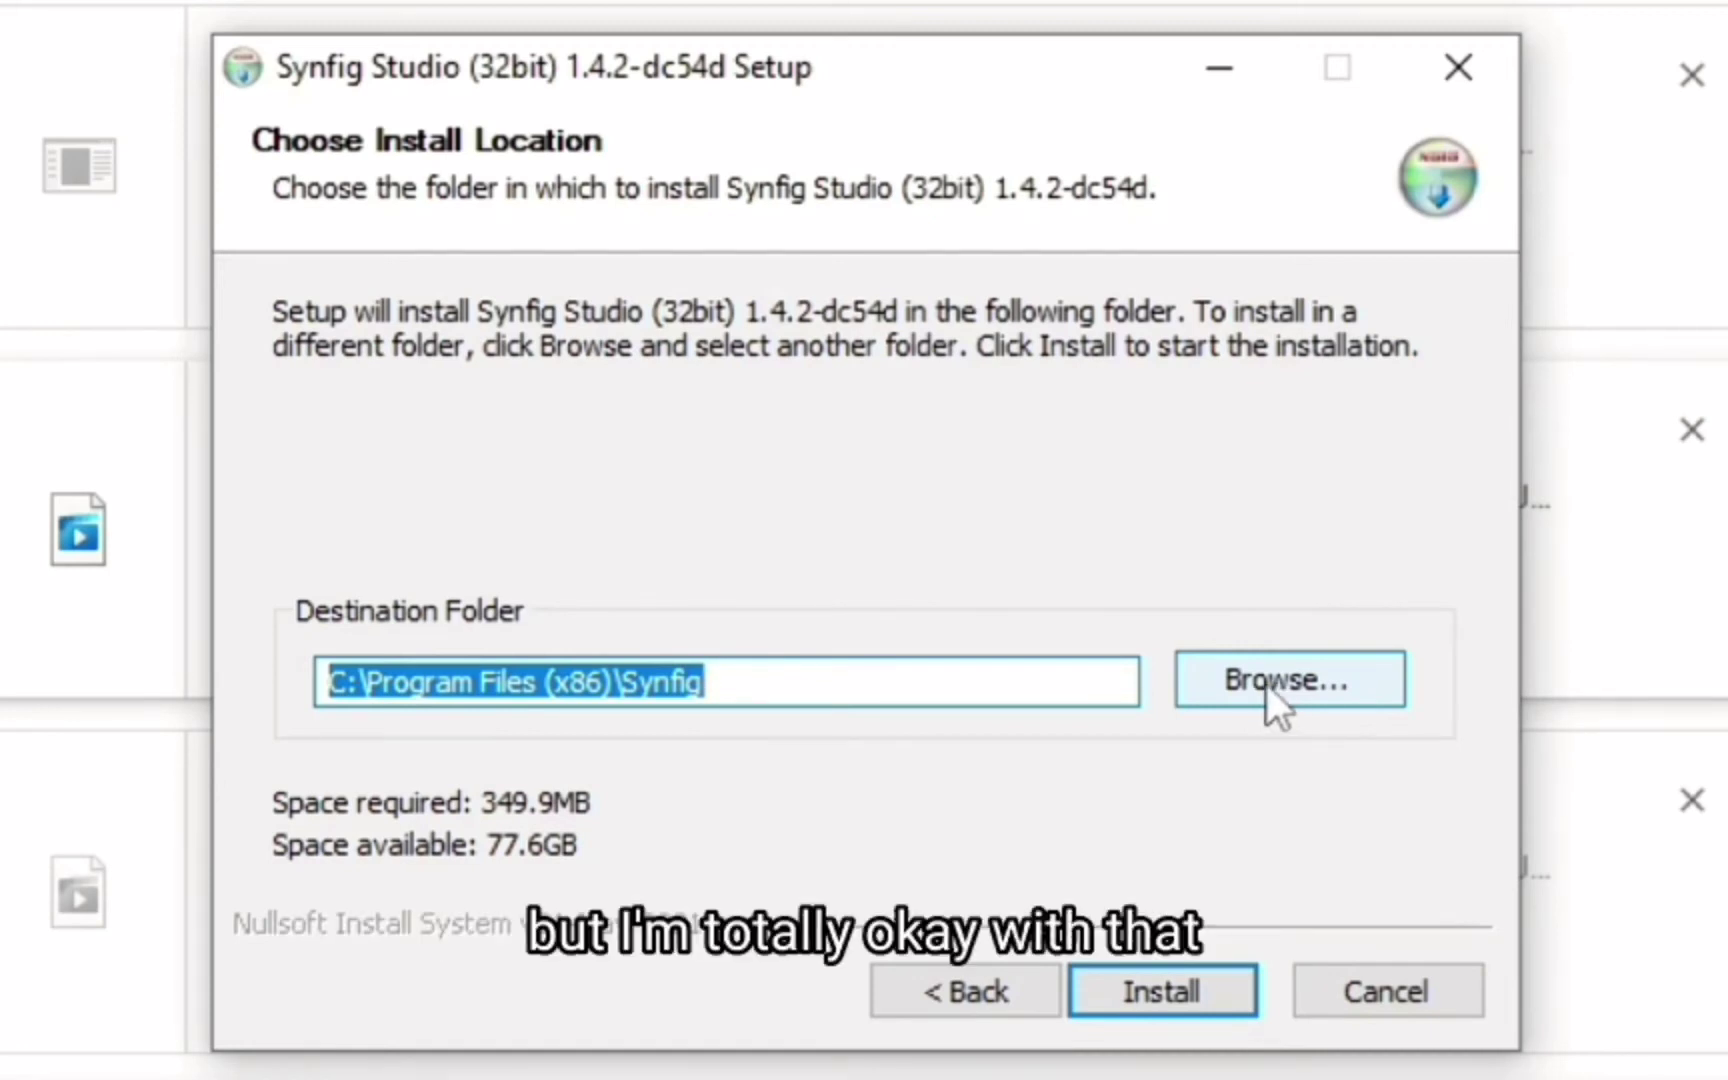
pyautogui.click(1227, 992)
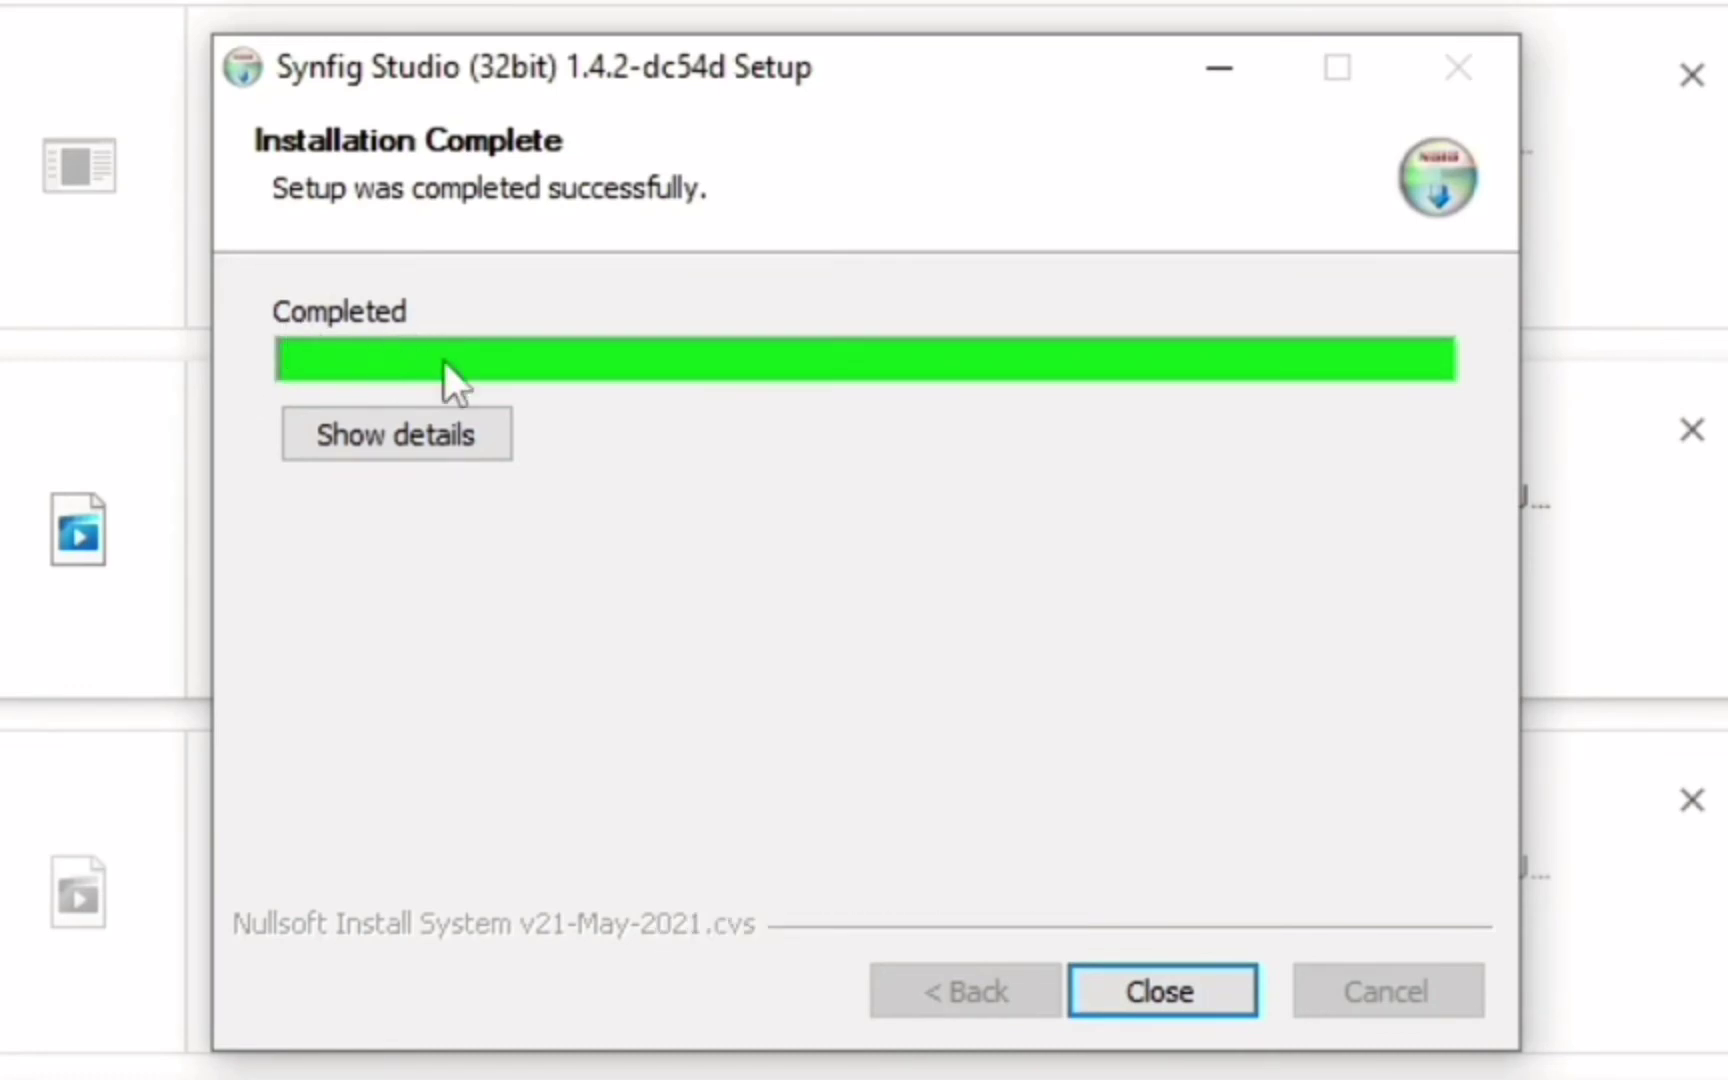
pyautogui.click(1156, 996)
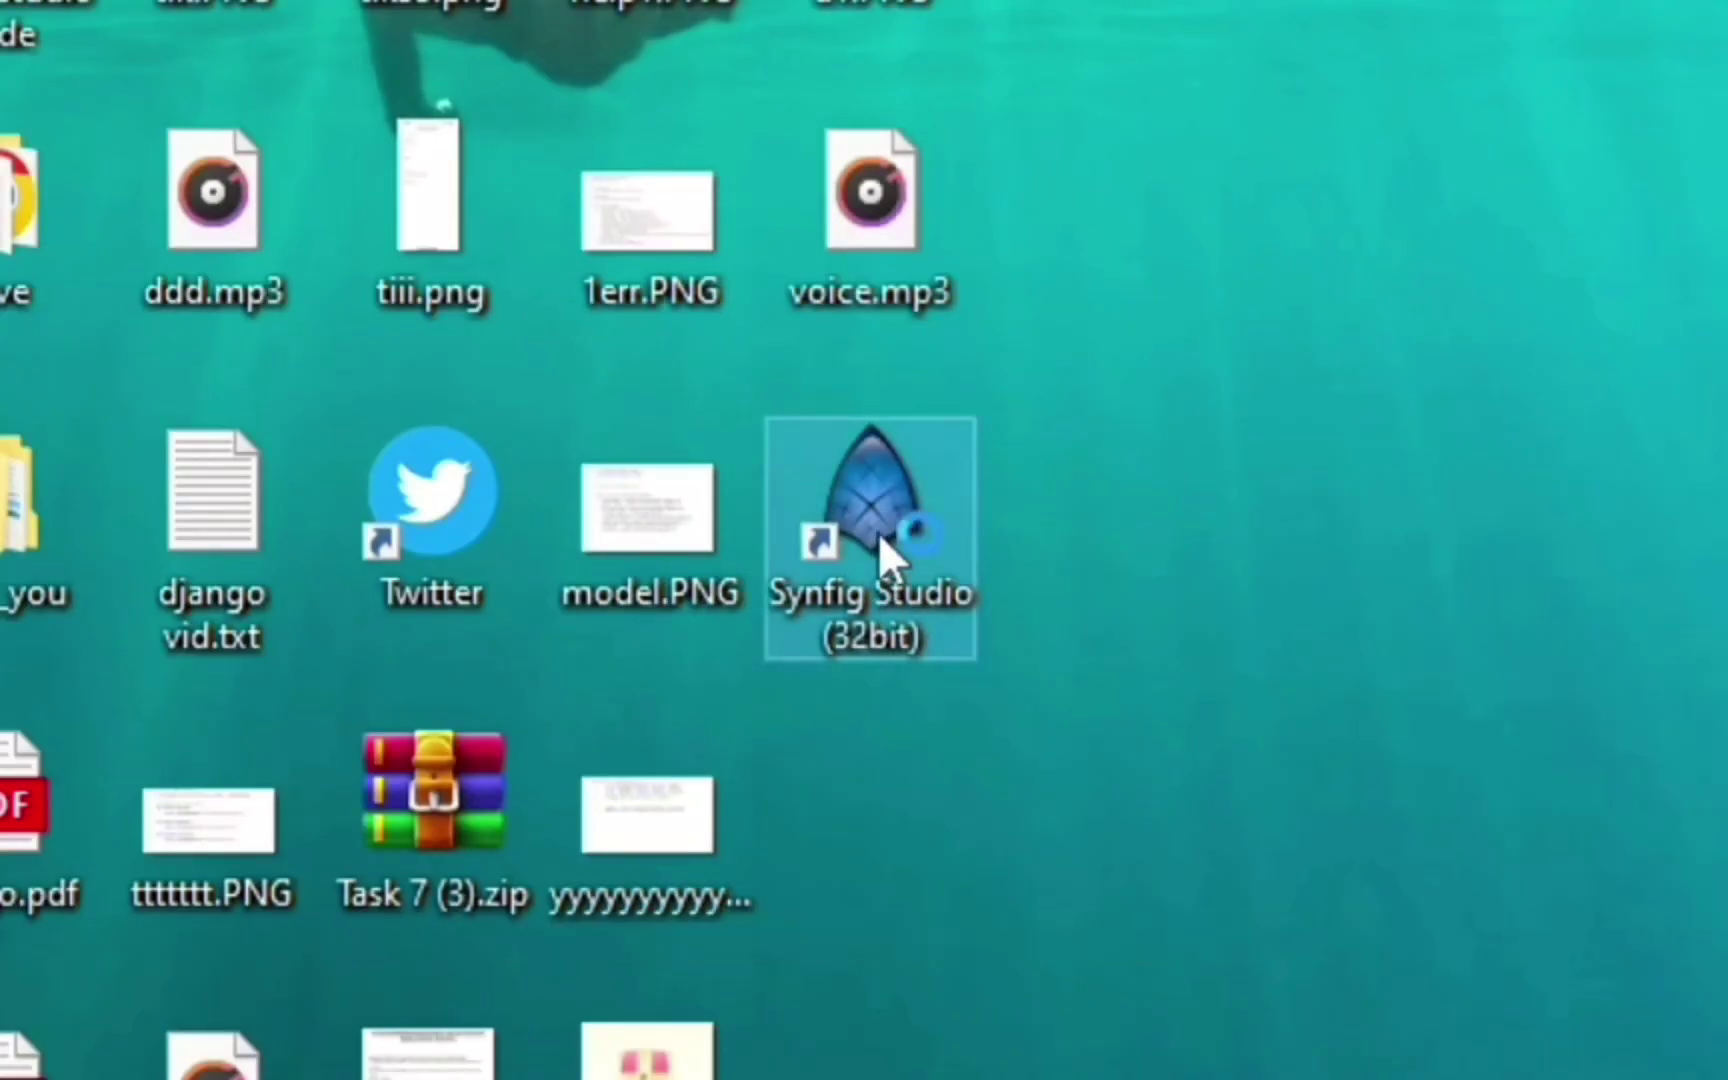
# Launch Synfig Studio (32bit) from the desktop and maximize its window
pyautogui.doubleClick(880, 540)
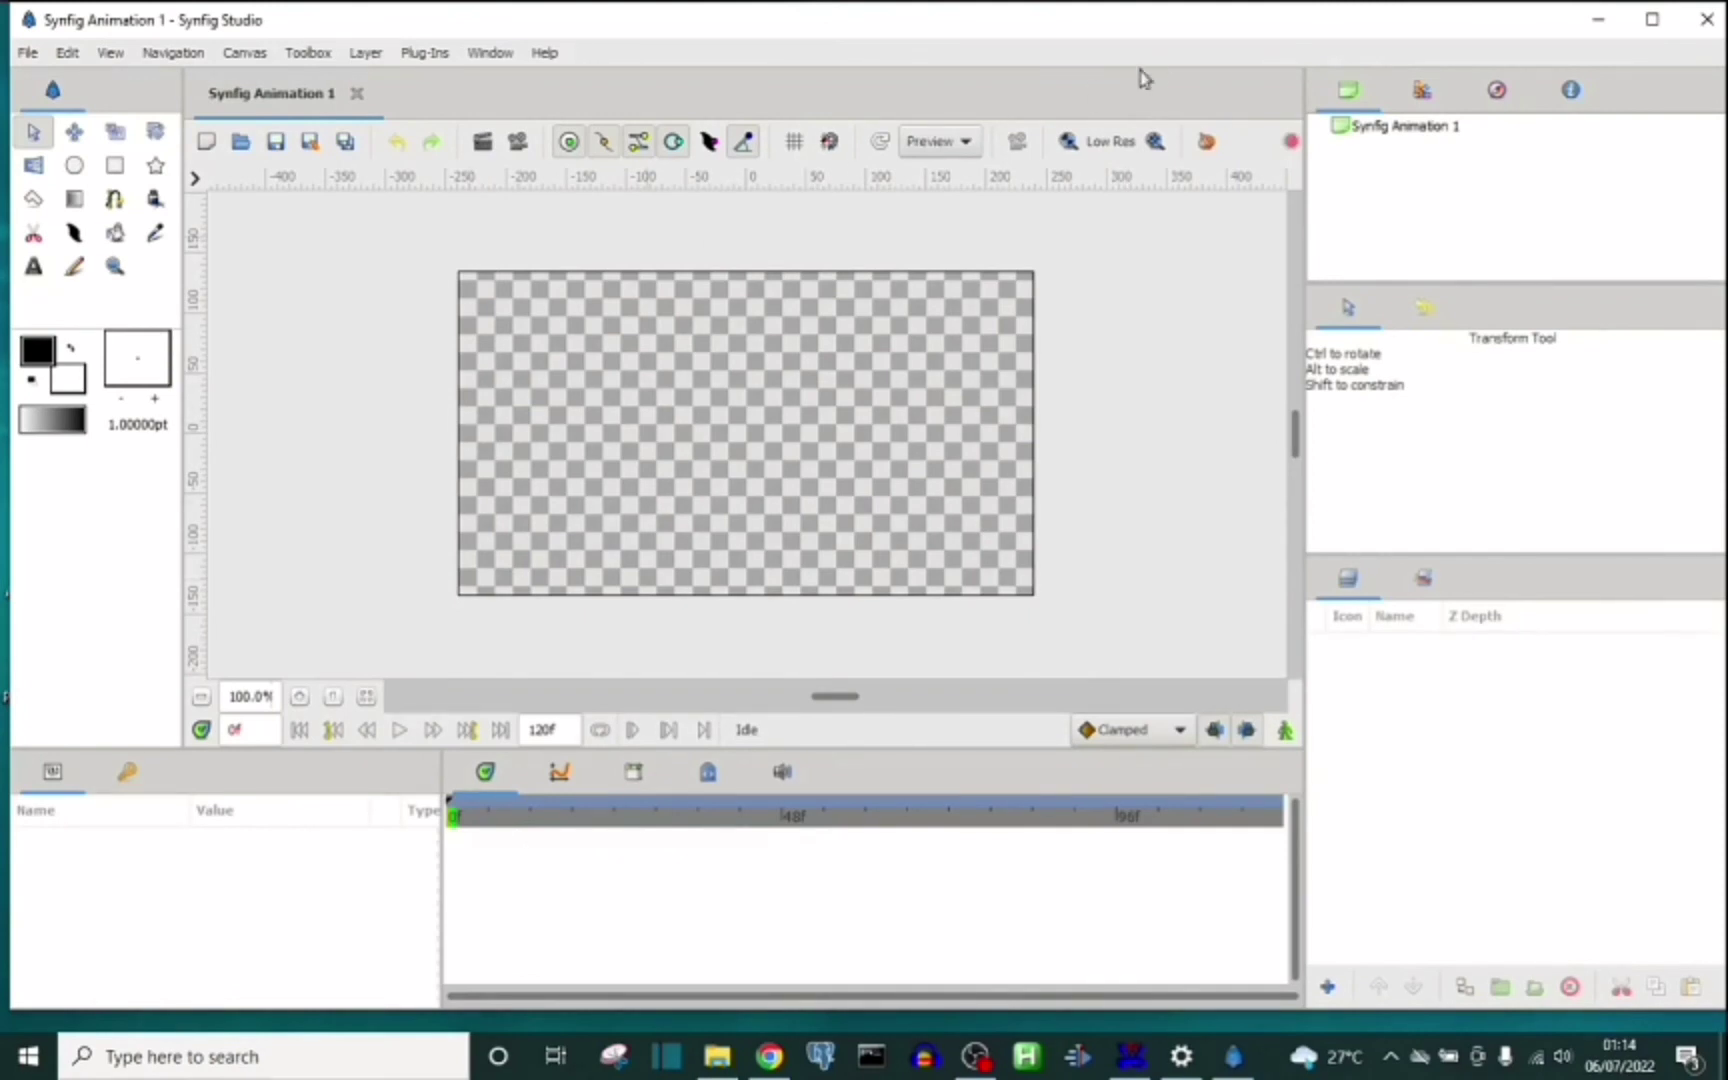
pyautogui.click(1650, 19)
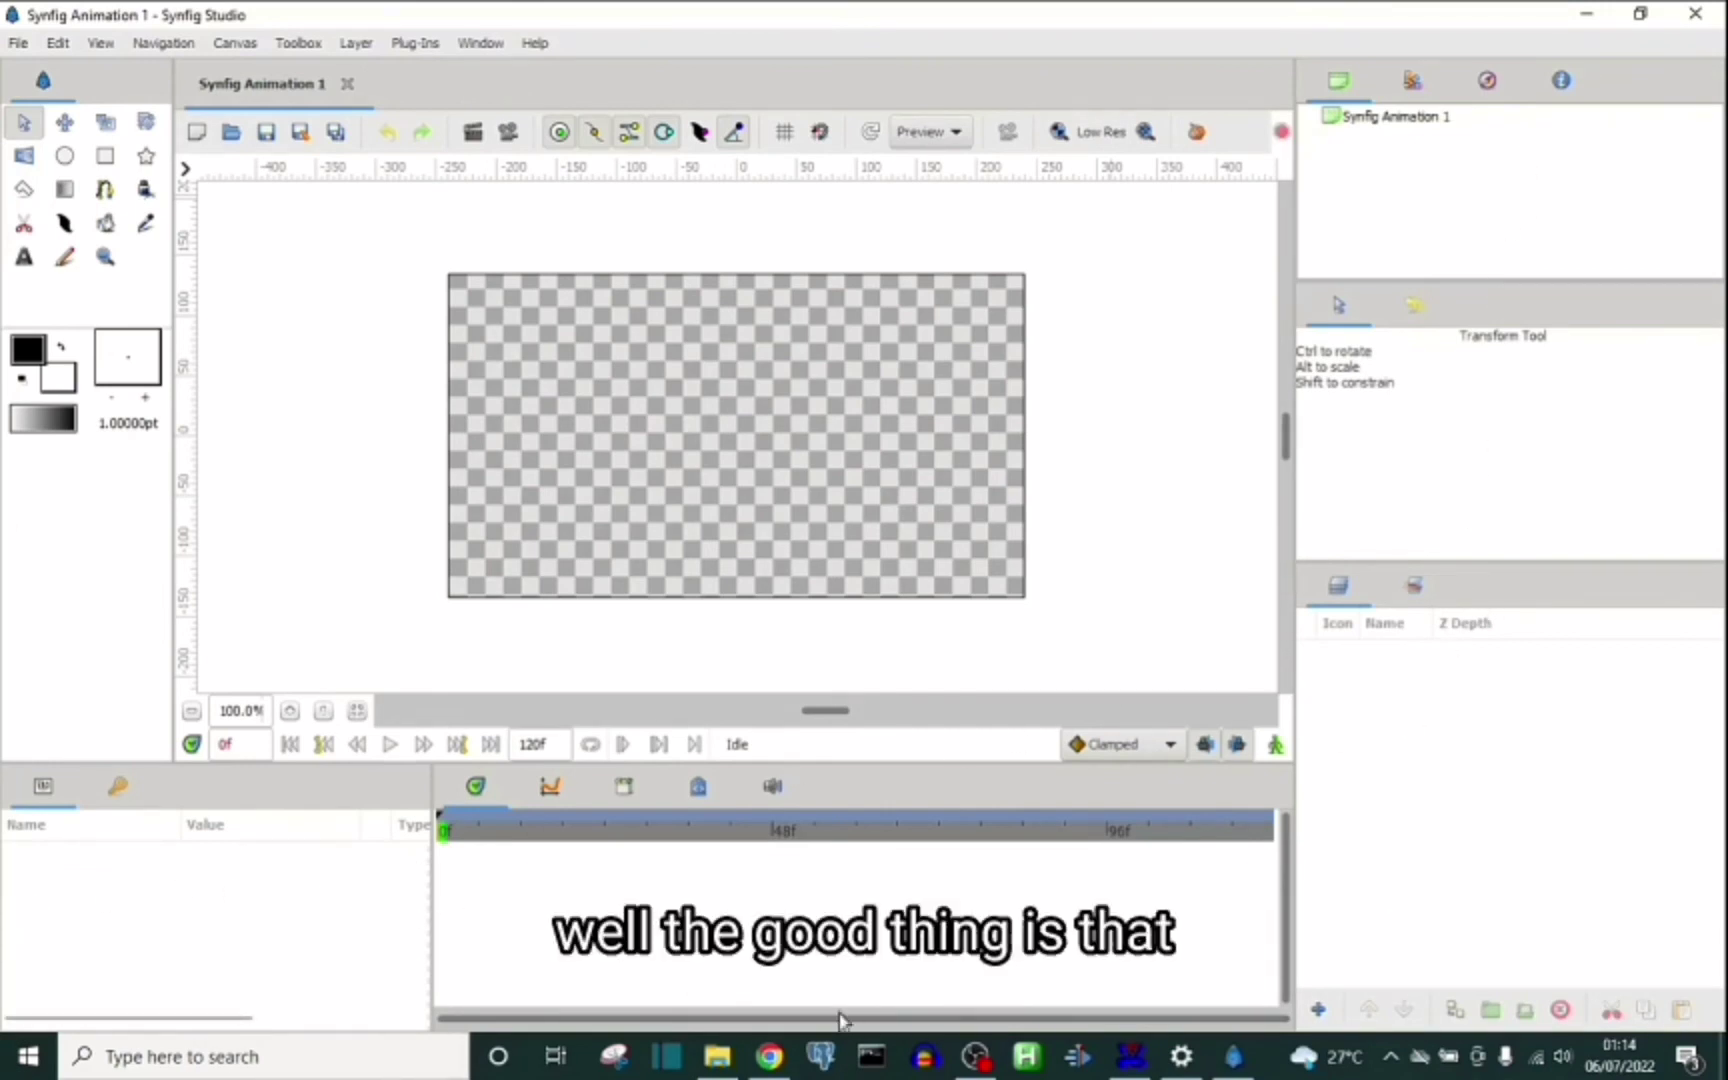
# Switch to Chrome, return to the synfig.org download page and open the Synfig documentation
pyautogui.moveTo(780, 1068)
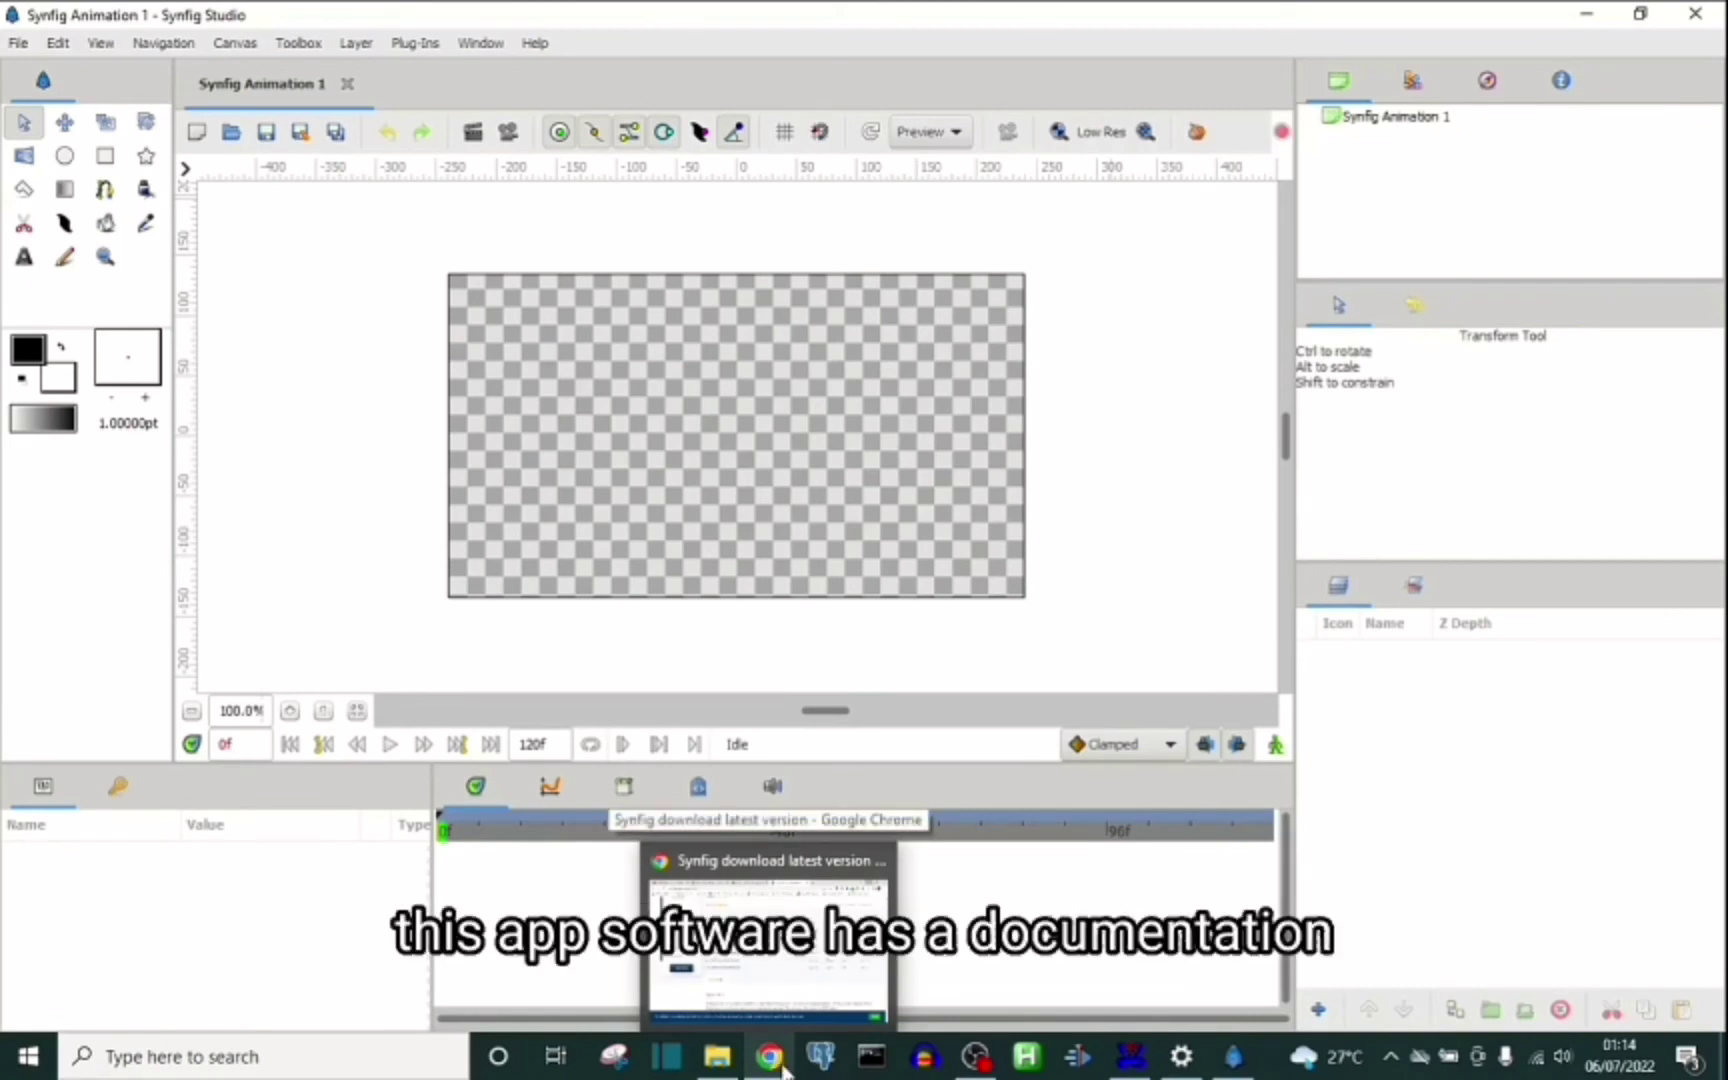
pyautogui.click(771, 1068)
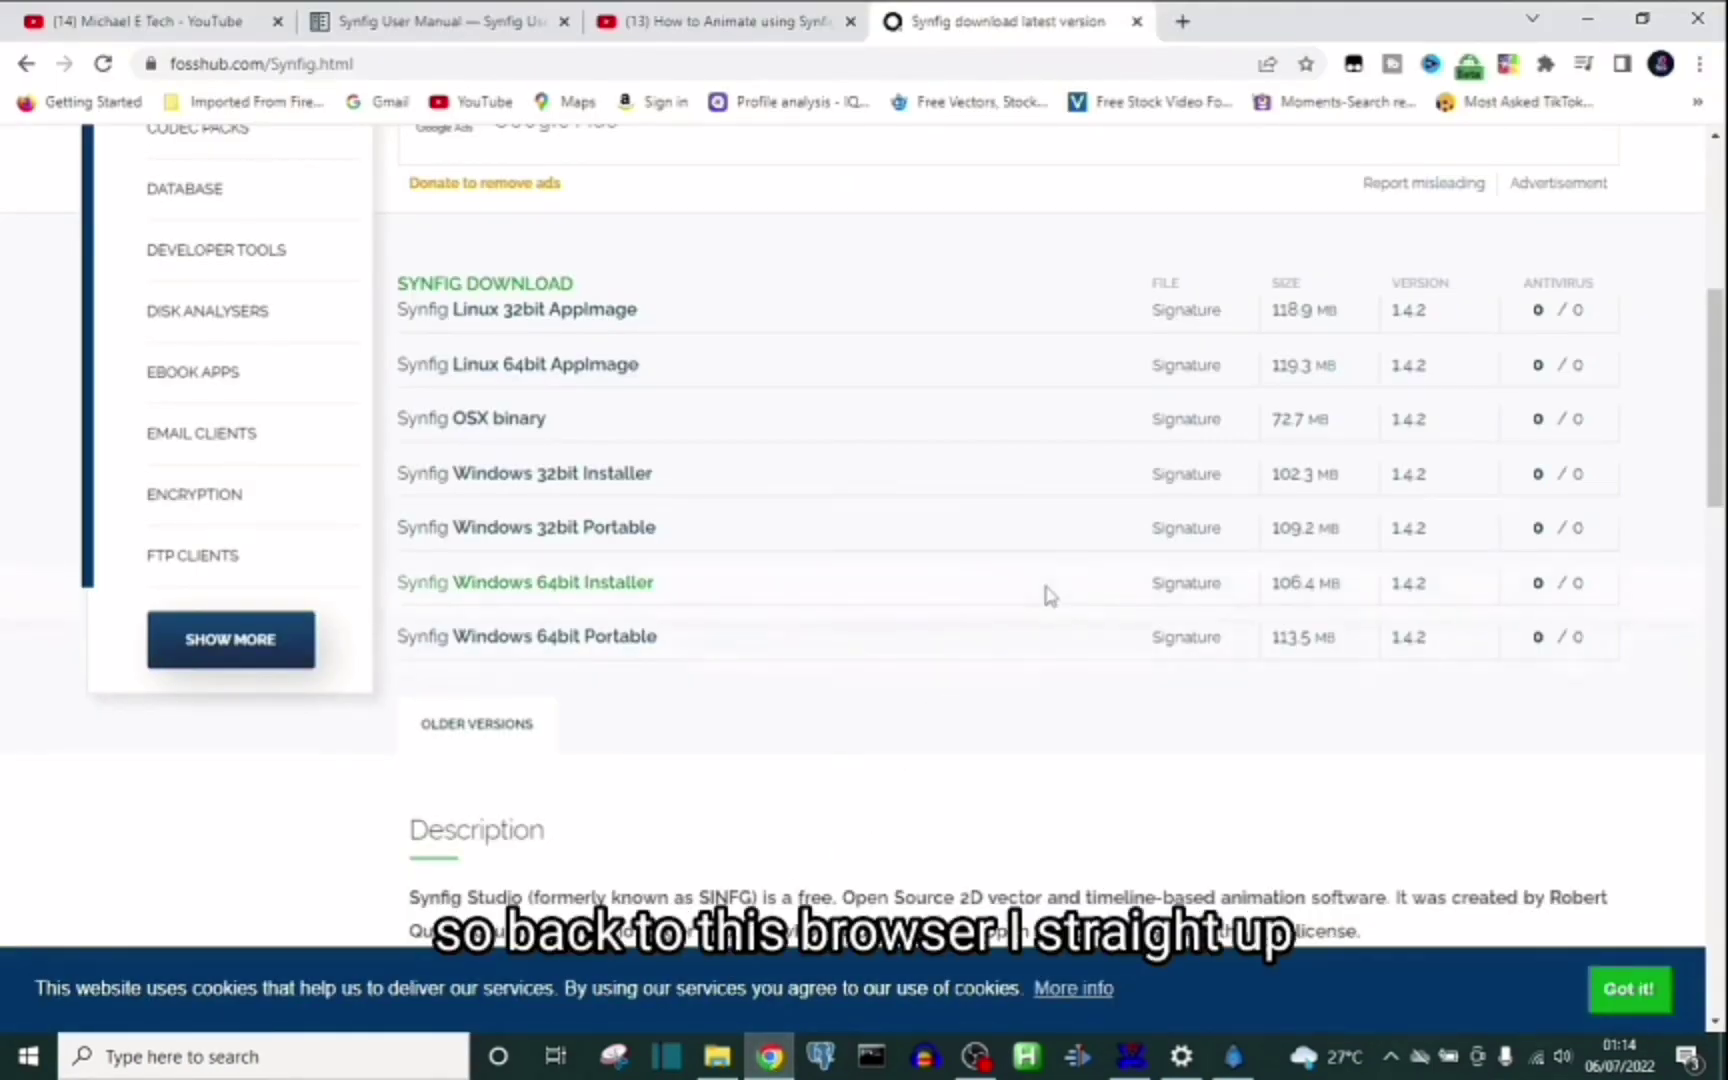
pyautogui.scroll(6, 1048, 596)
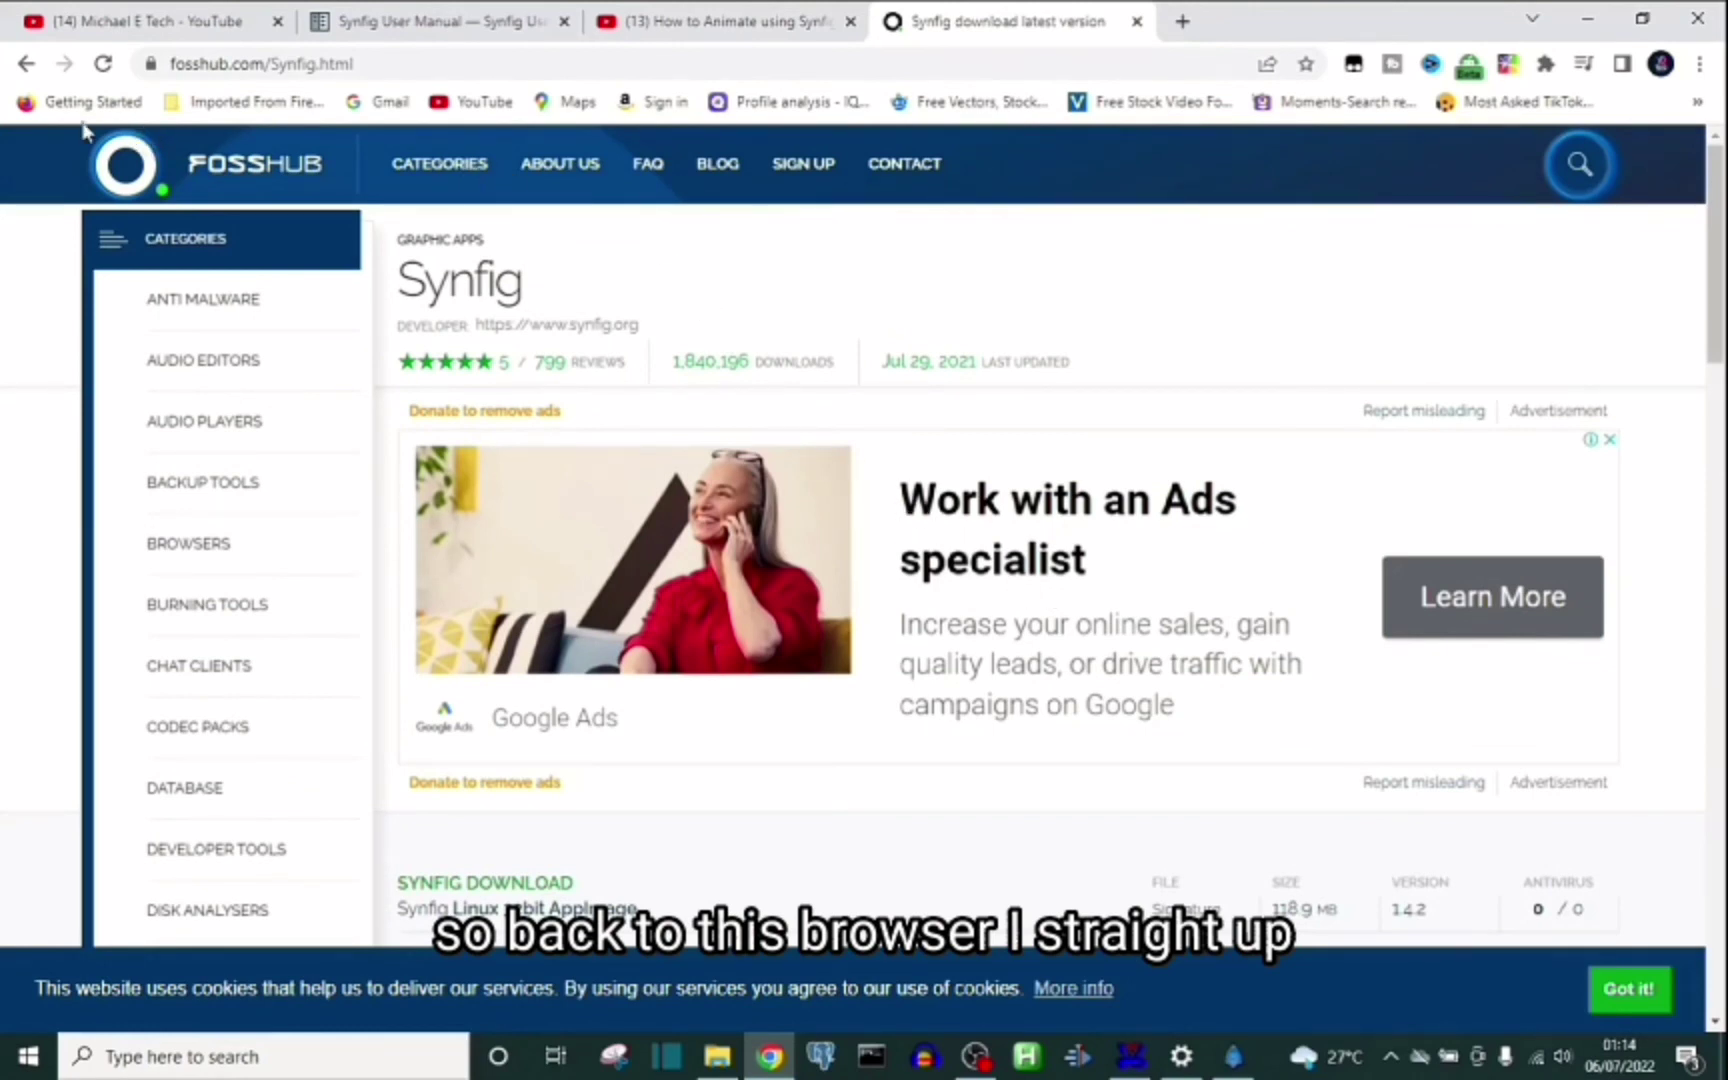
pyautogui.click(27, 65)
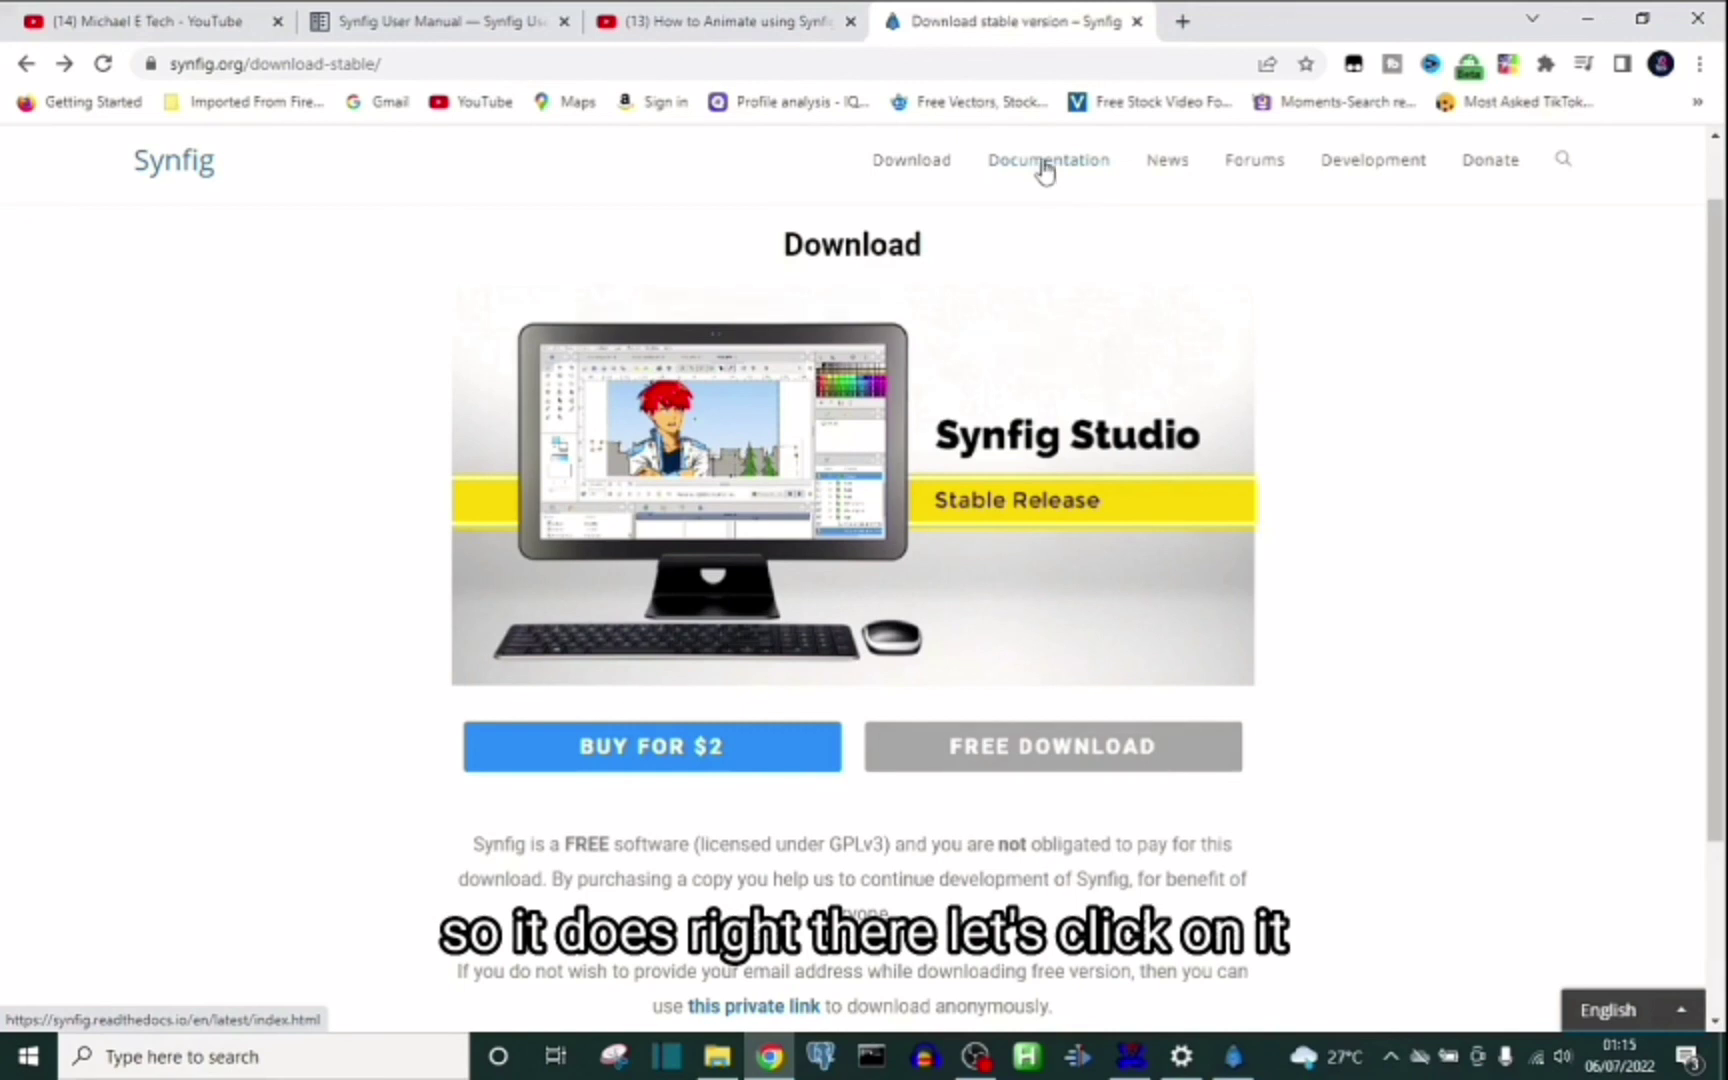
pyautogui.click(1045, 170)
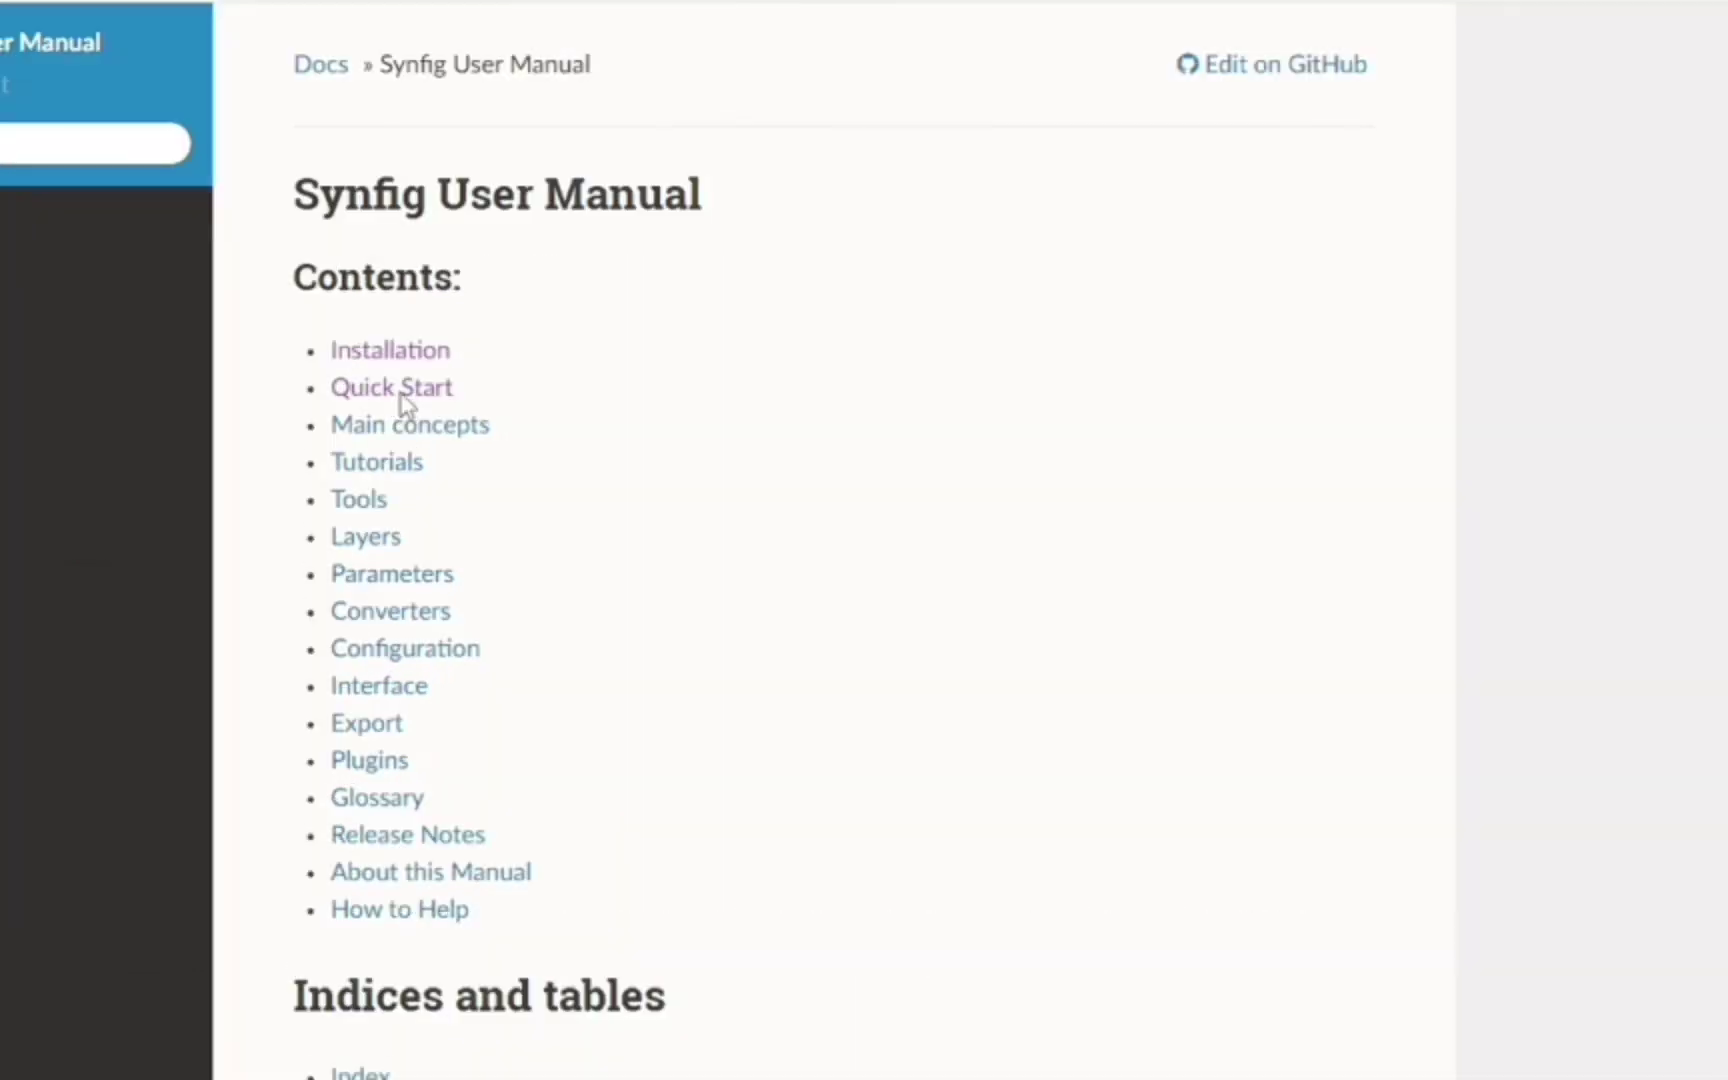
# Open the Getting Started page in the Quick Start section of the Synfig User Manual
pyautogui.click(400, 392)
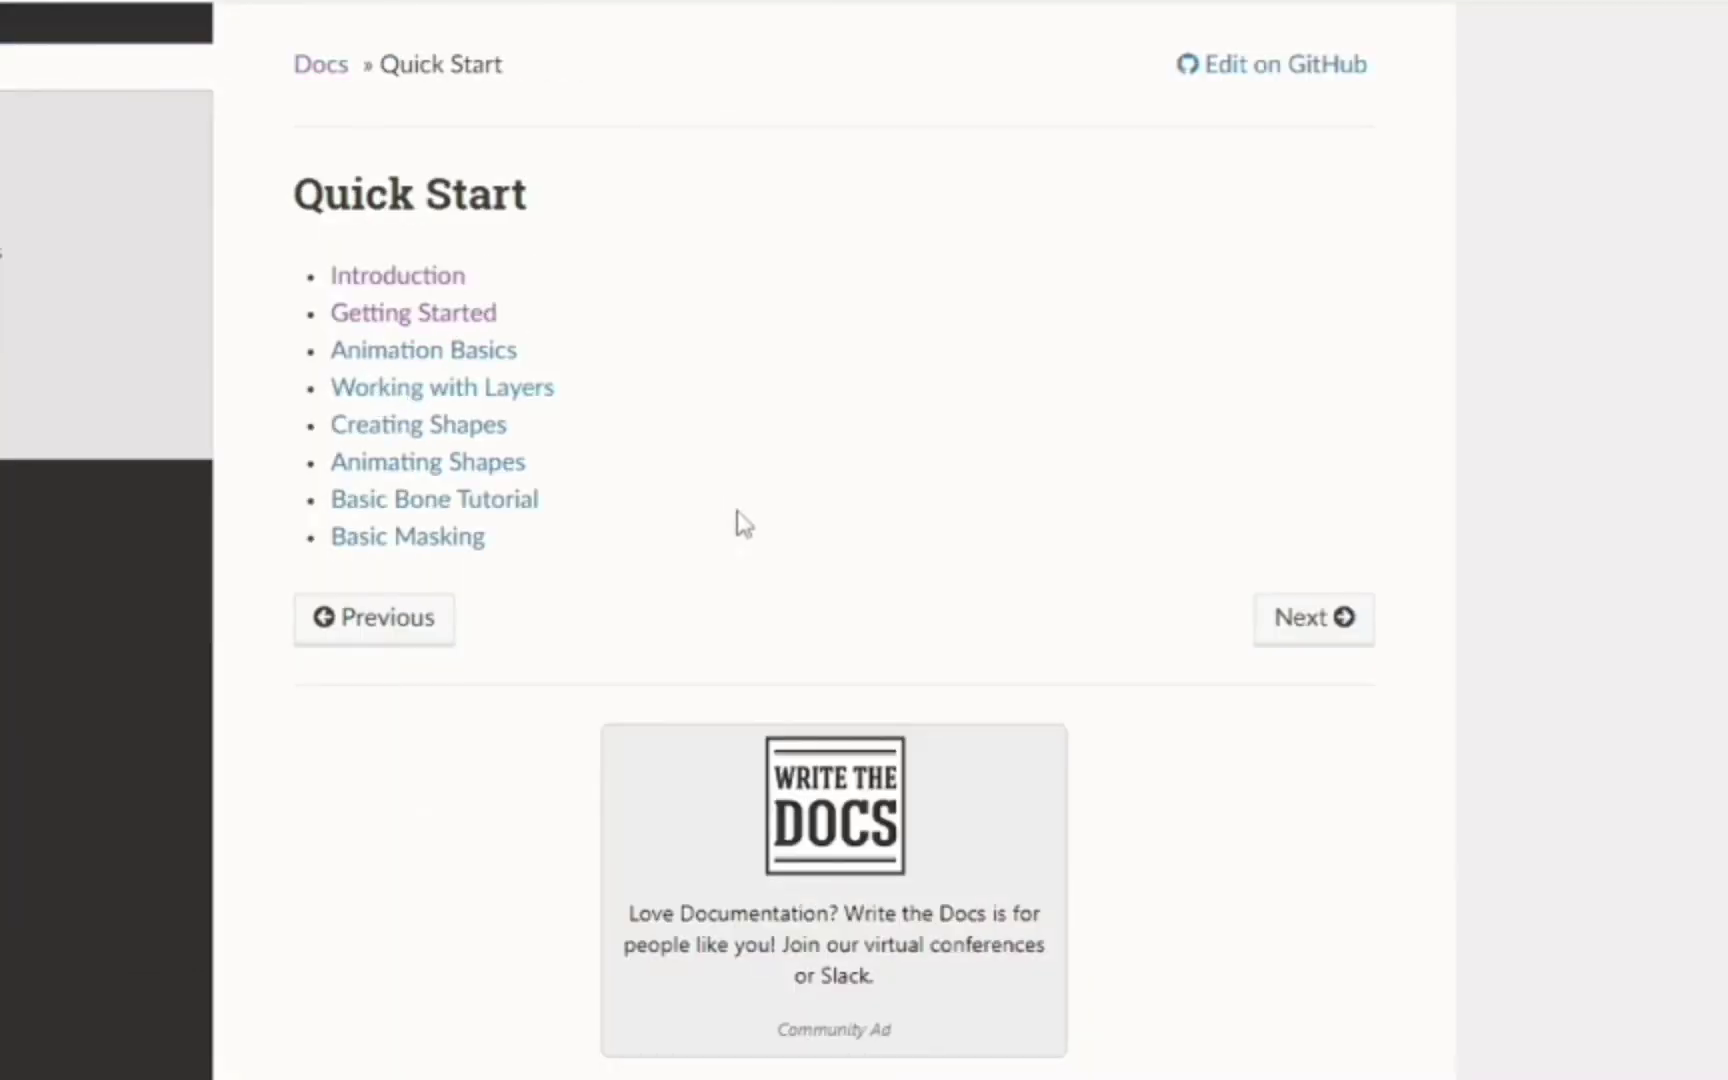
pyautogui.scroll(-1, 706, 567)
pyautogui.scroll(1, 706, 567)
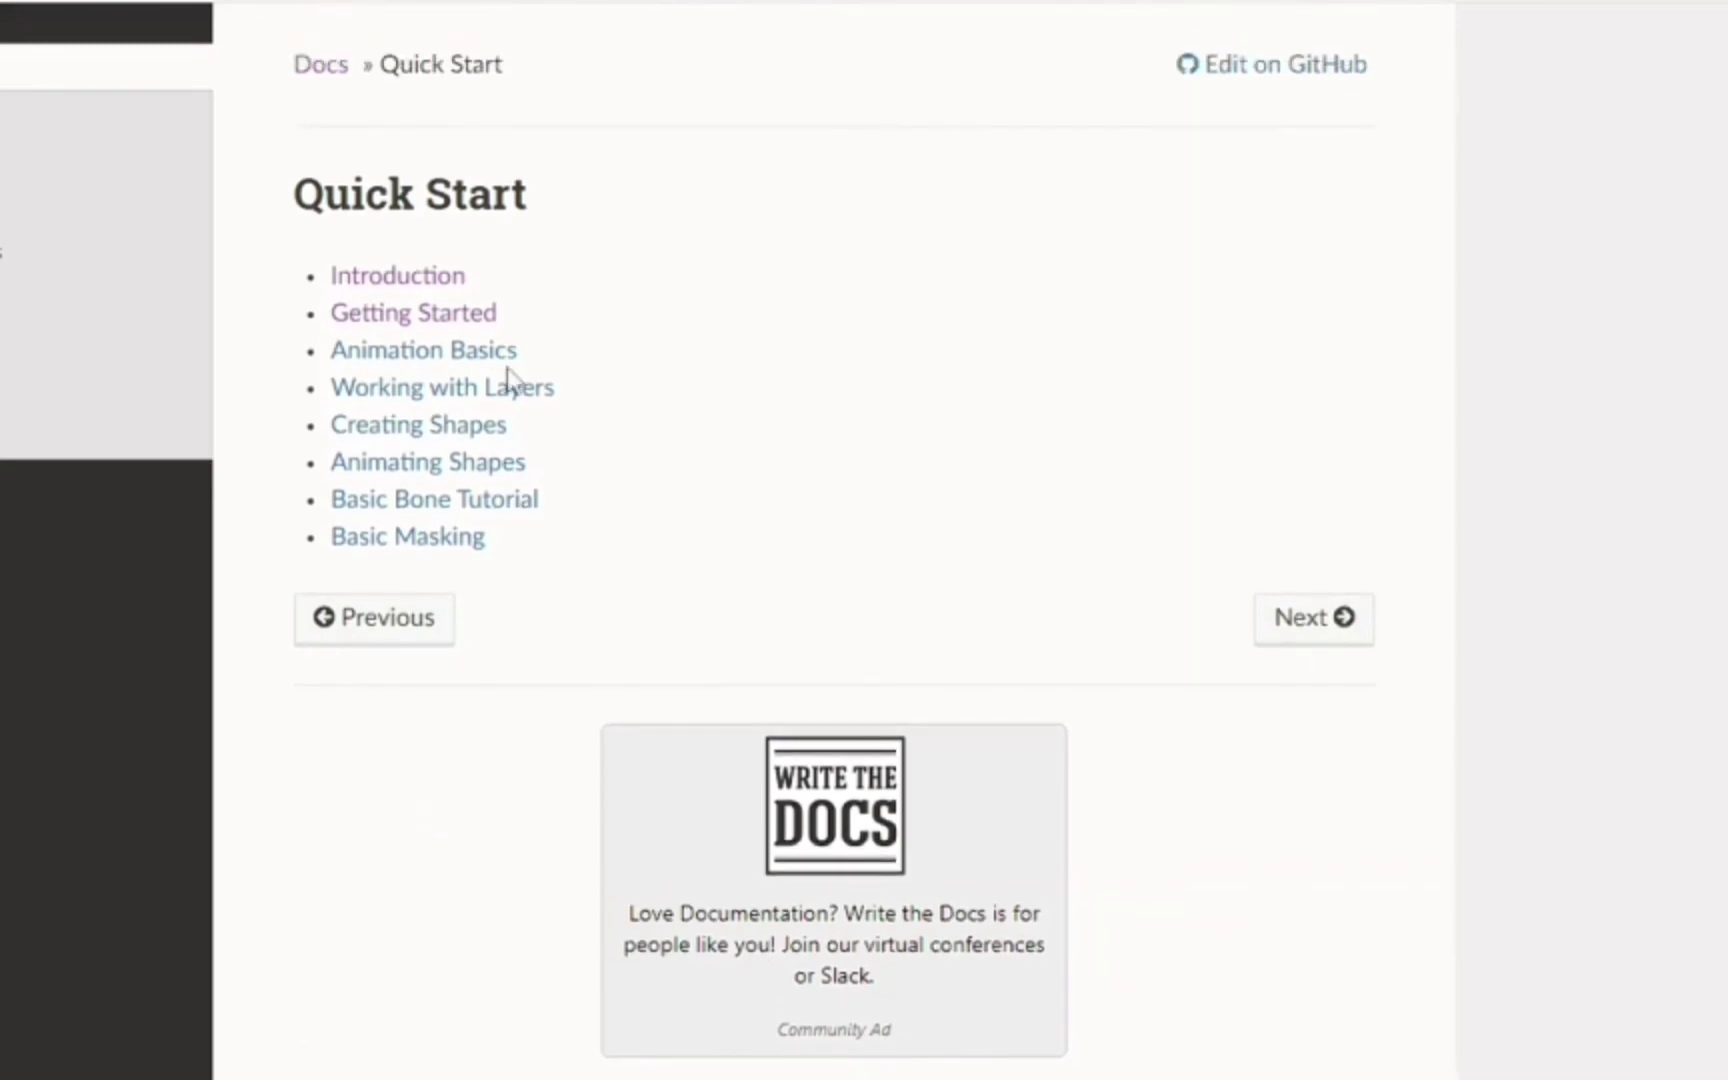
pyautogui.click(400, 318)
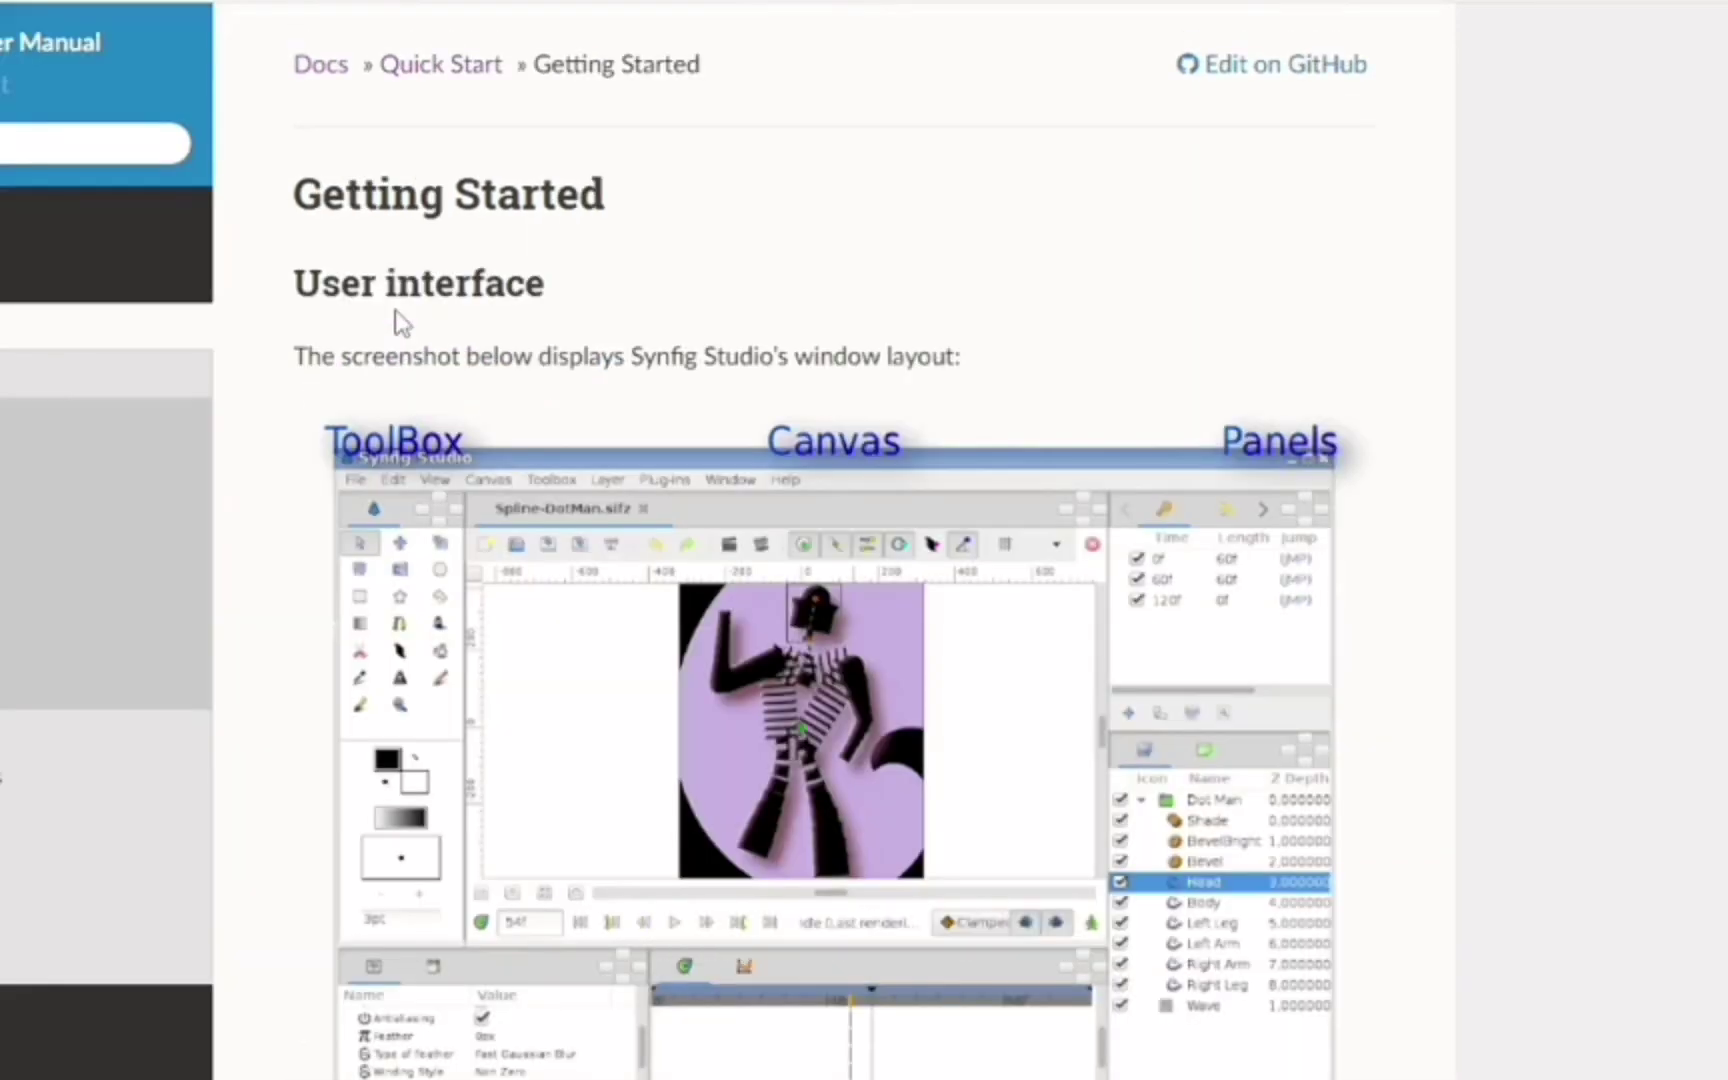
# Skim the Getting Started page's sections on the user interface, layers, first steps and color selection, returning to its beginning
pyautogui.scroll(-3, 920, 590)
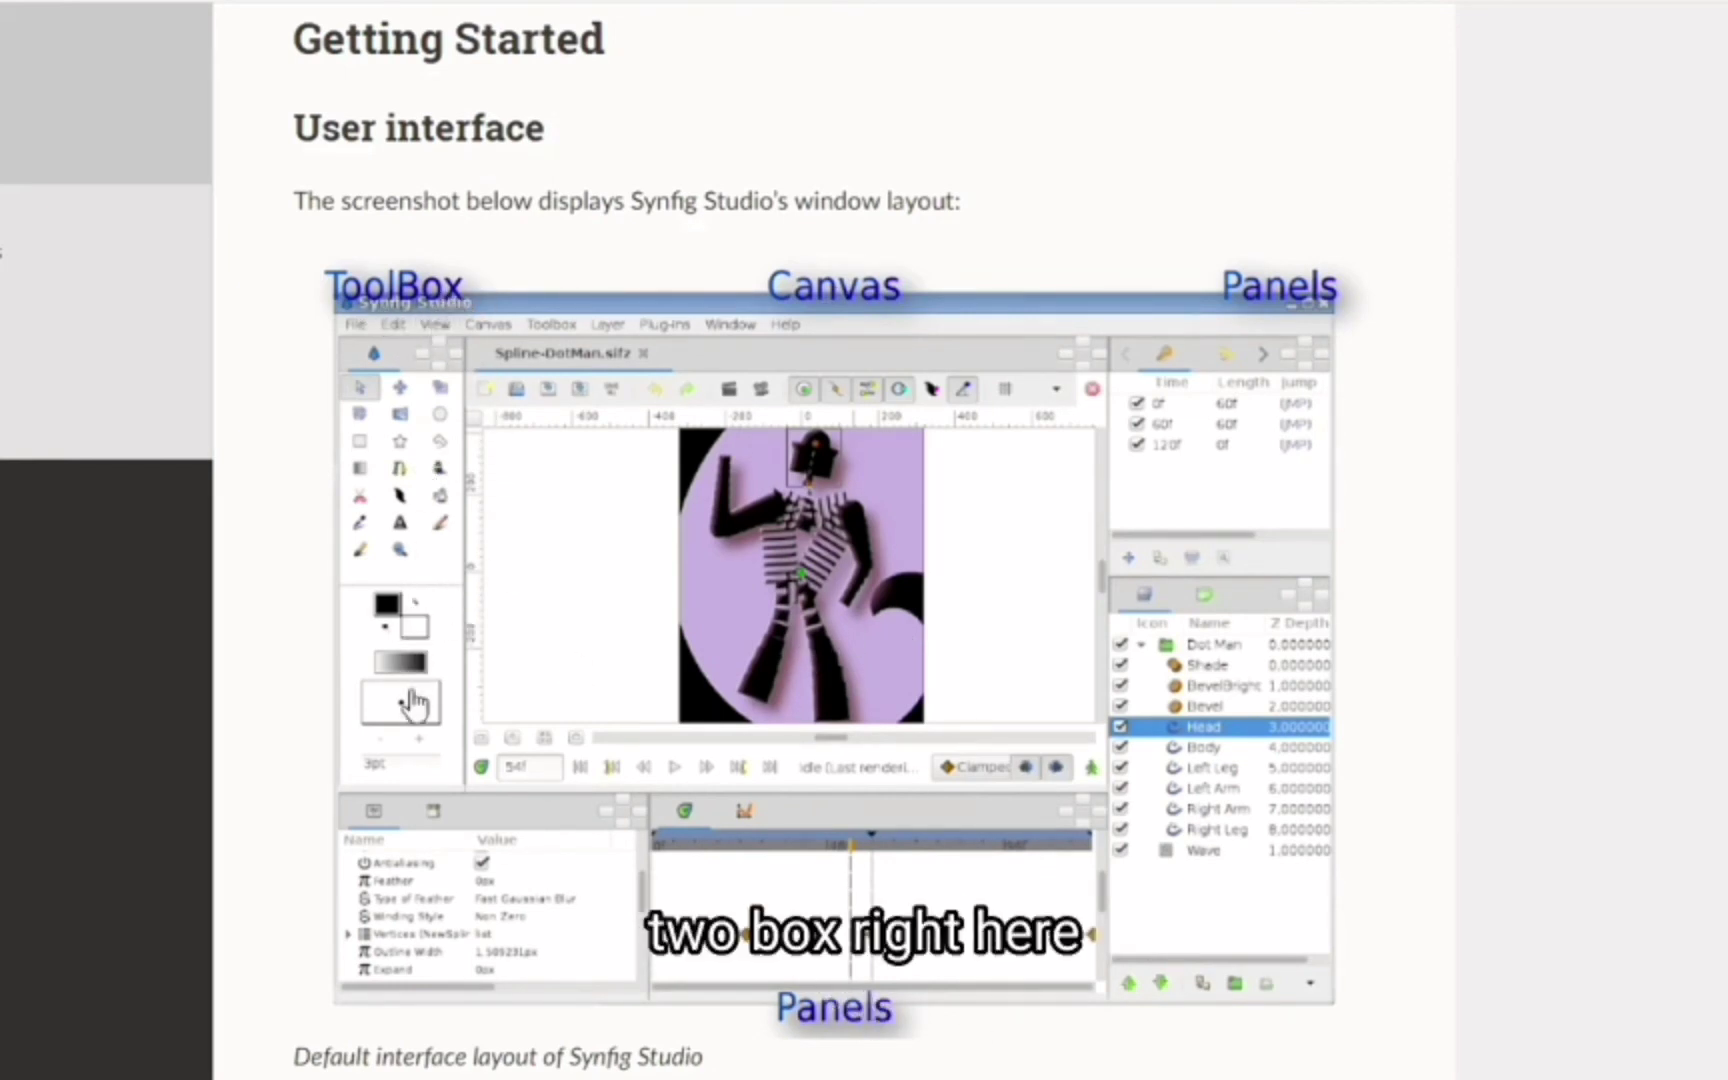
pyautogui.scroll(-2, 440, 772)
pyautogui.scroll(-2, 441, 780)
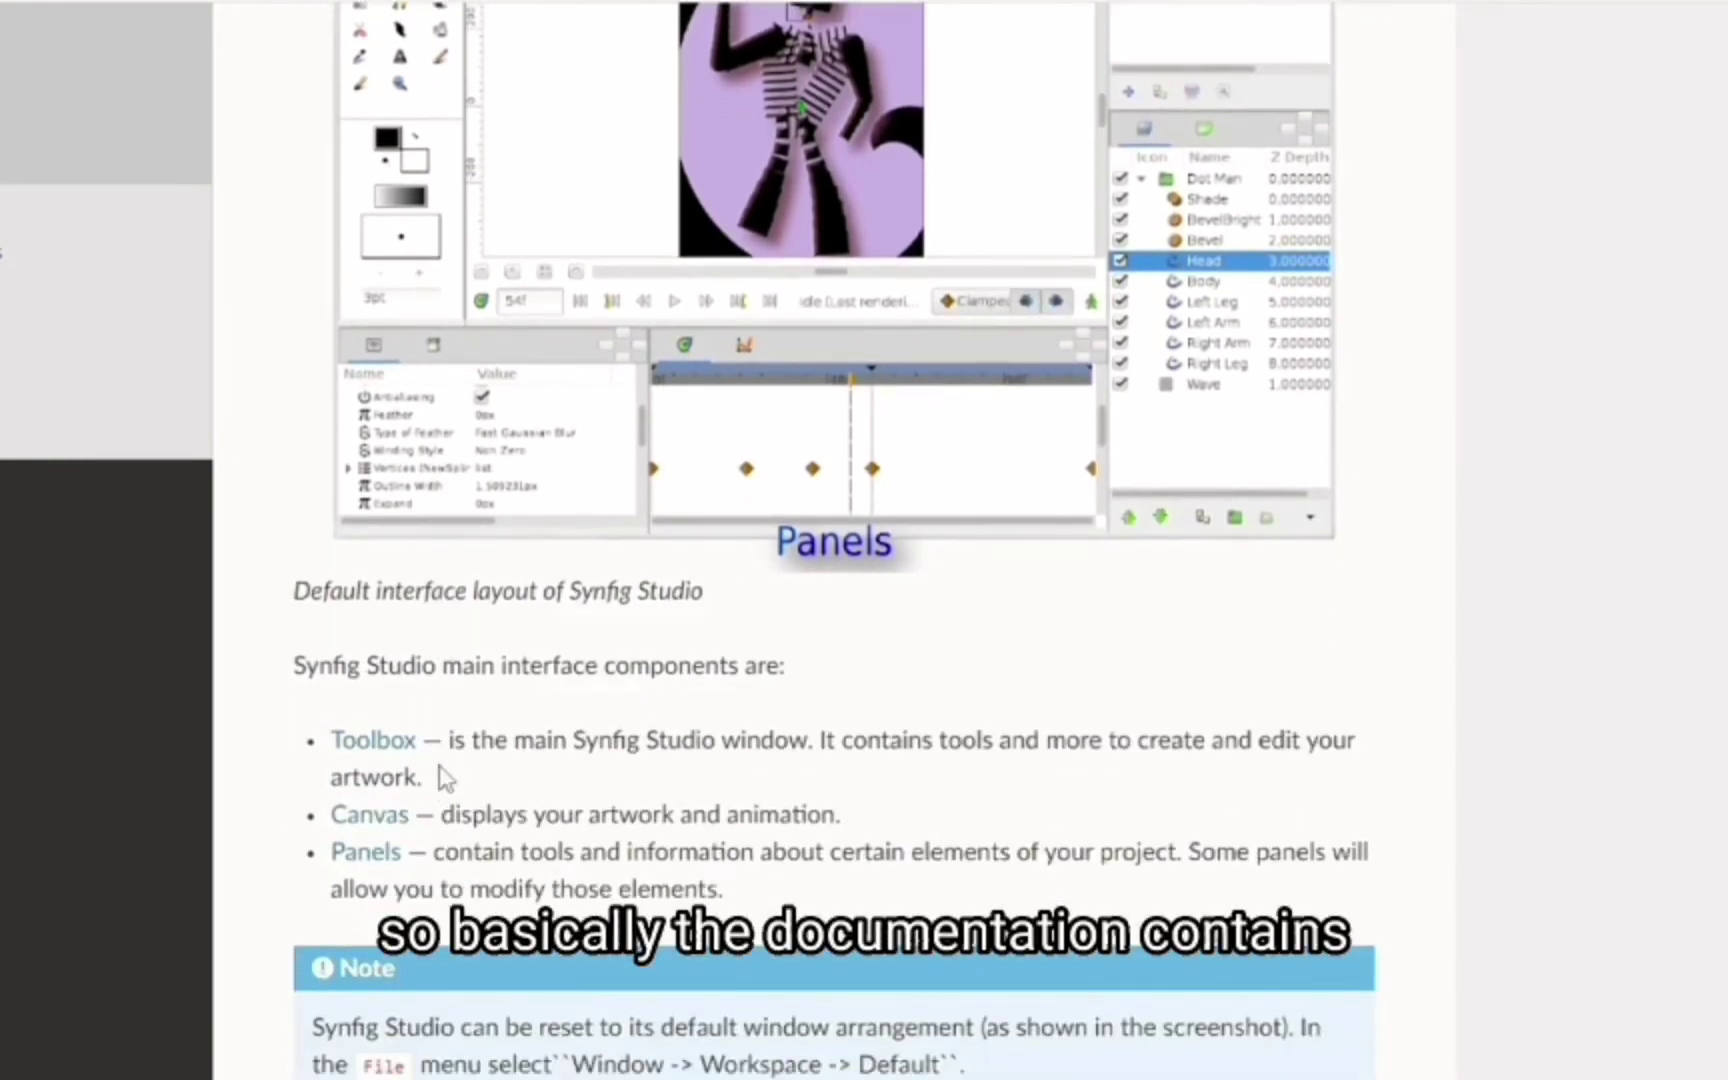
pyautogui.scroll(-7, 444, 778)
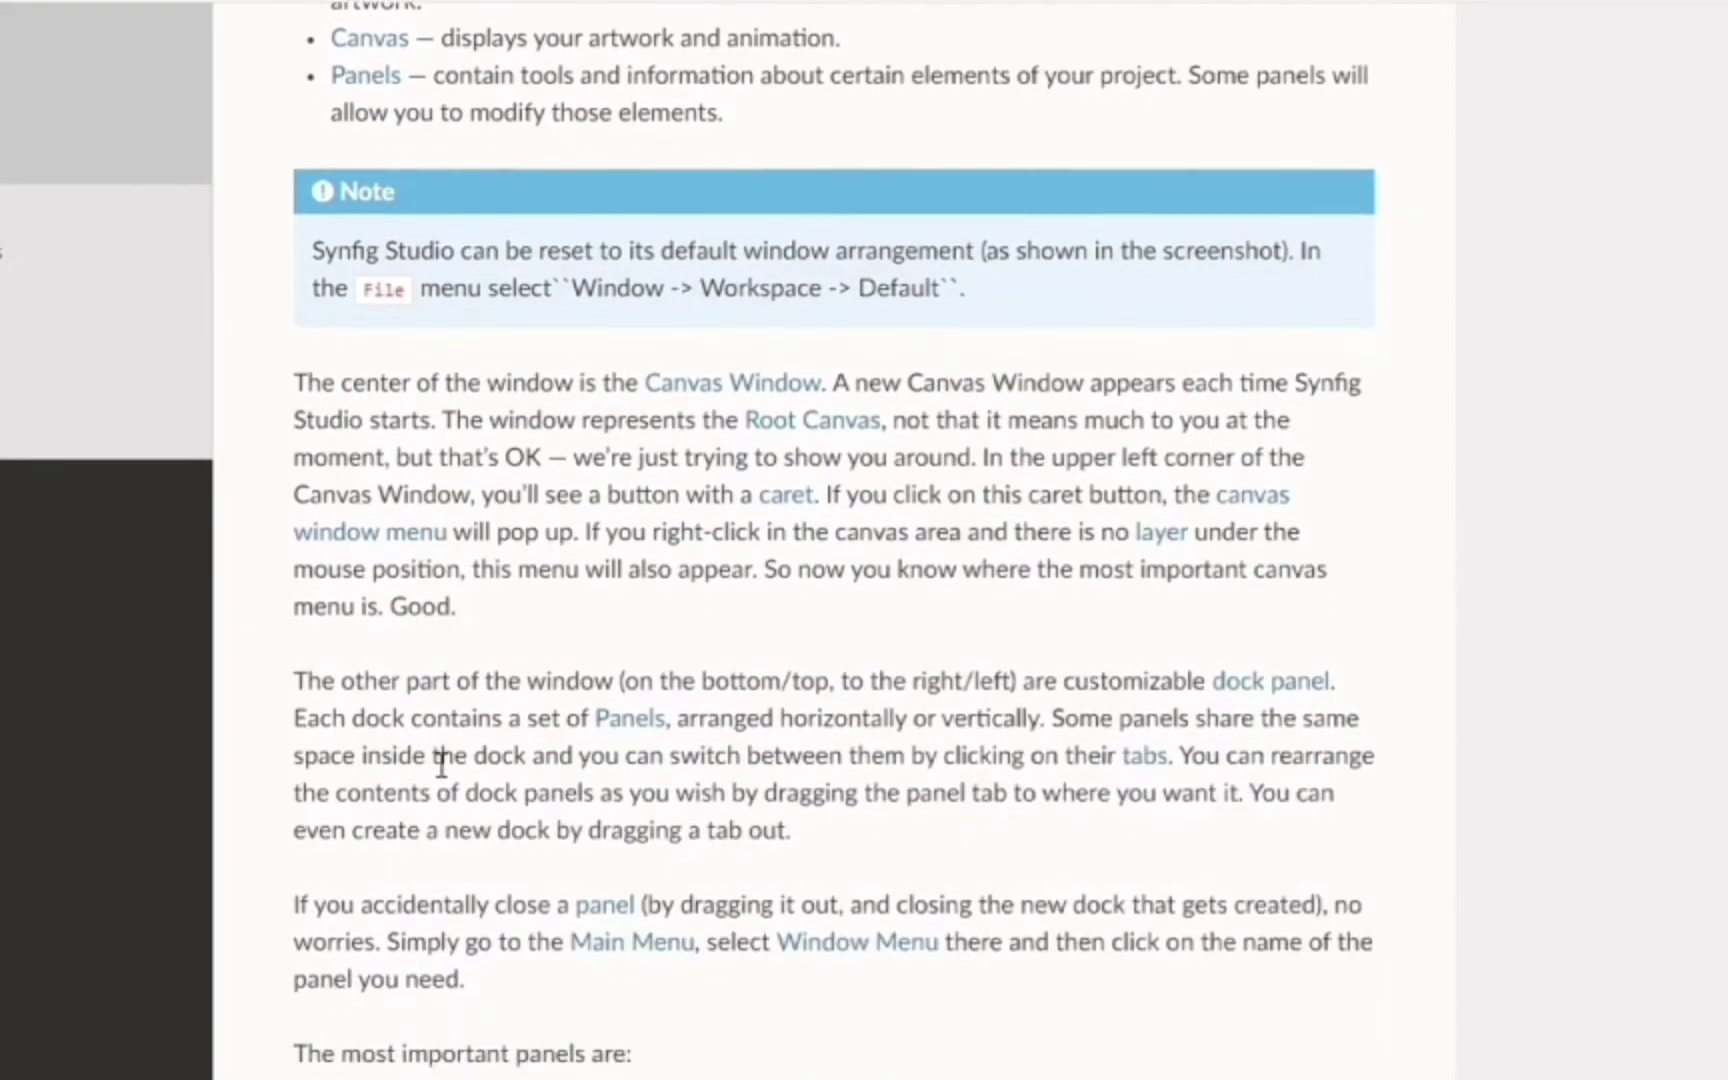
pyautogui.scroll(-6, 441, 765)
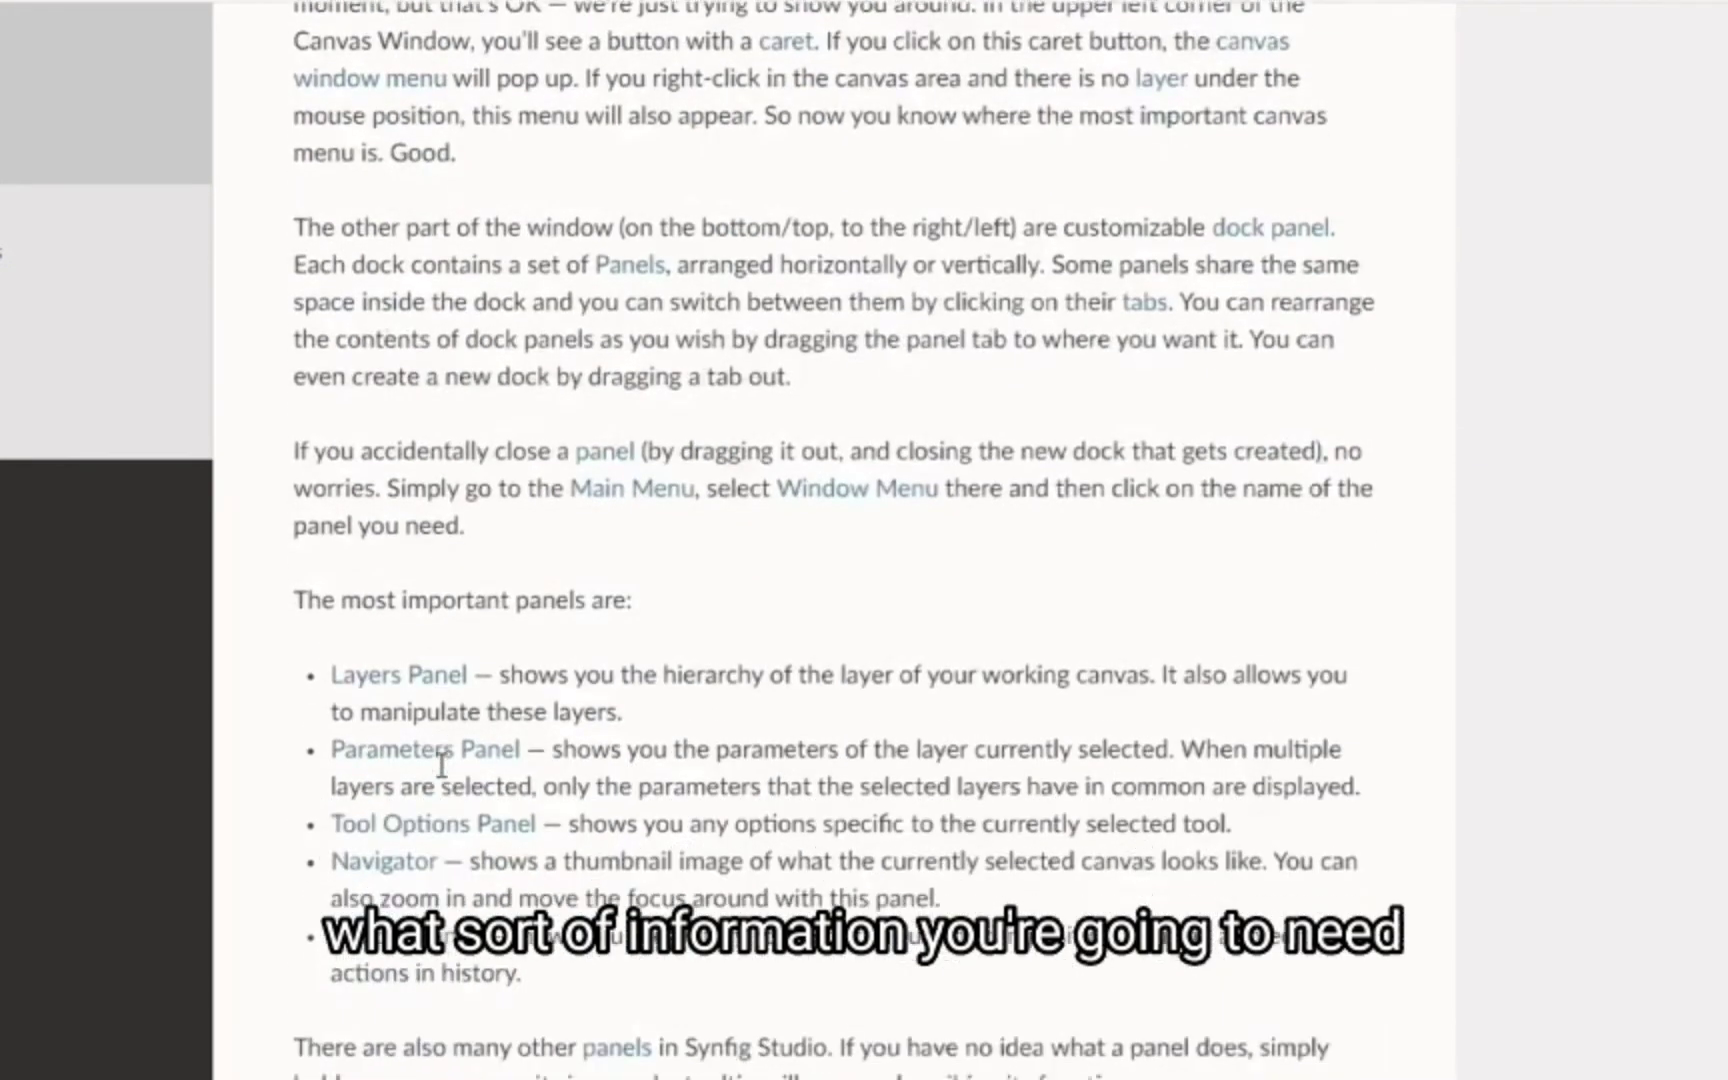
pyautogui.scroll(-4, 441, 767)
pyautogui.scroll(1, 441, 767)
pyautogui.scroll(-9, 444, 765)
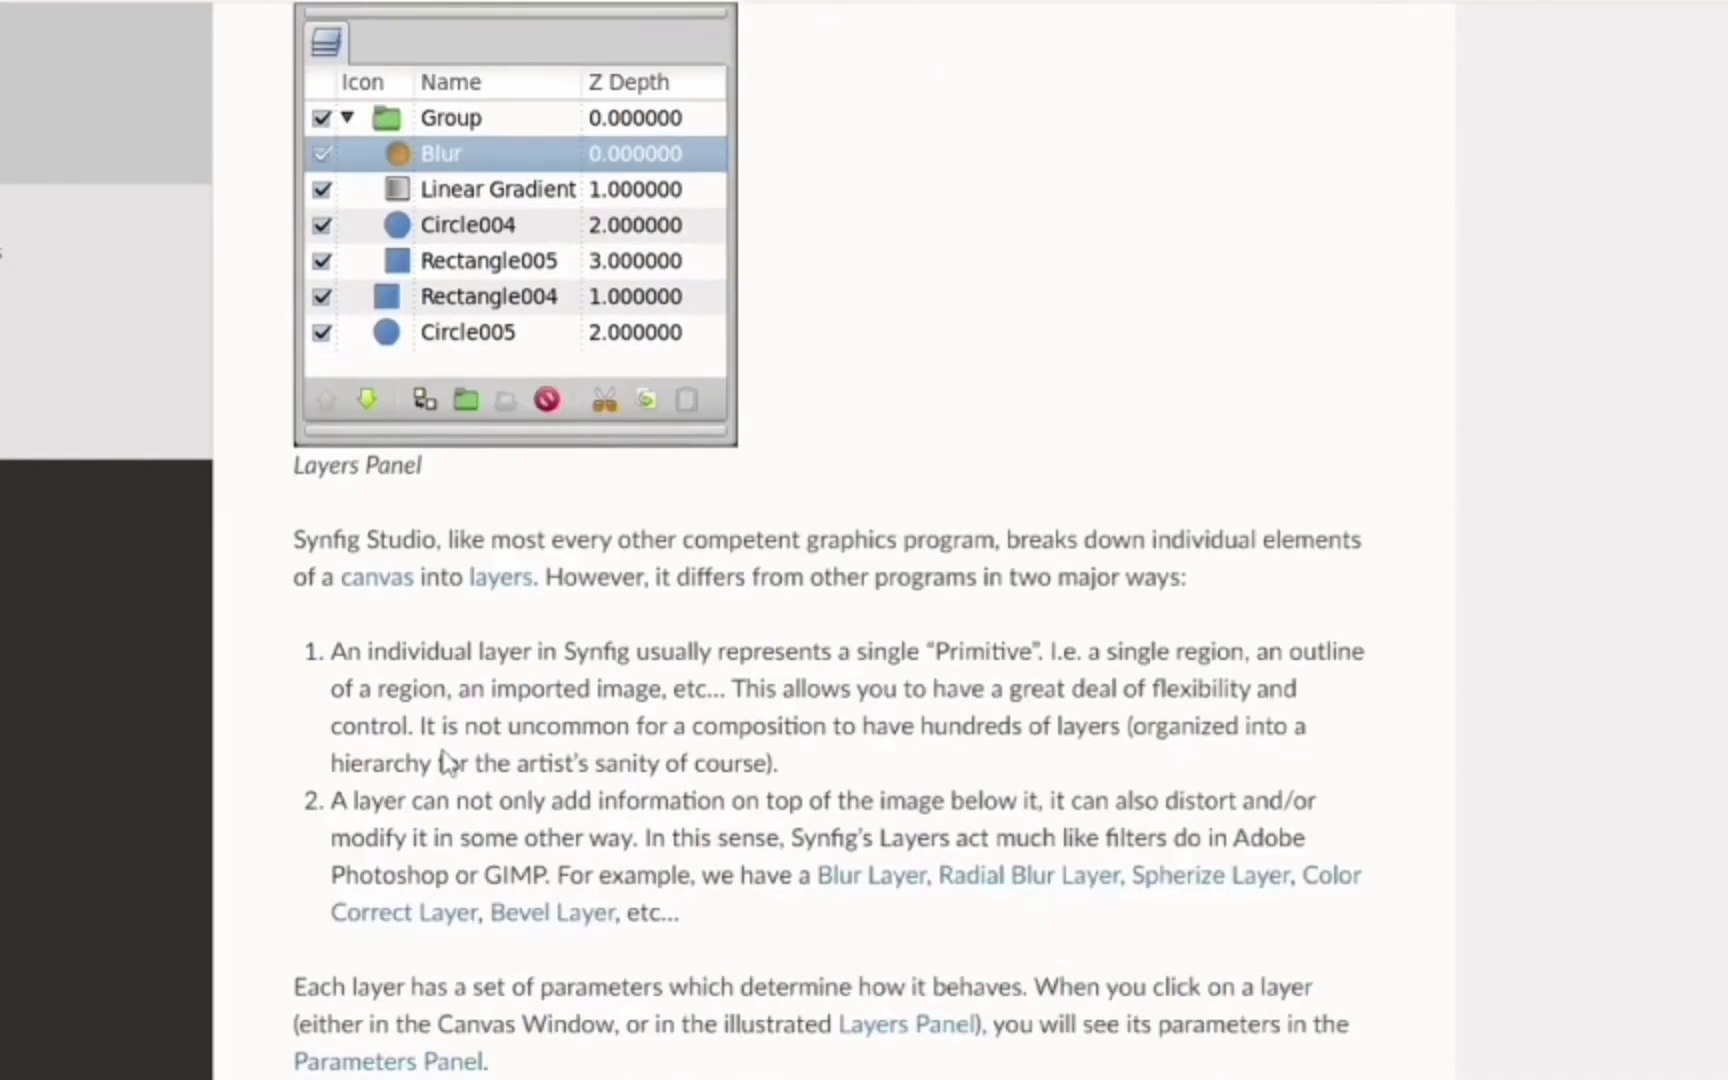
pyautogui.scroll(-4, 444, 765)
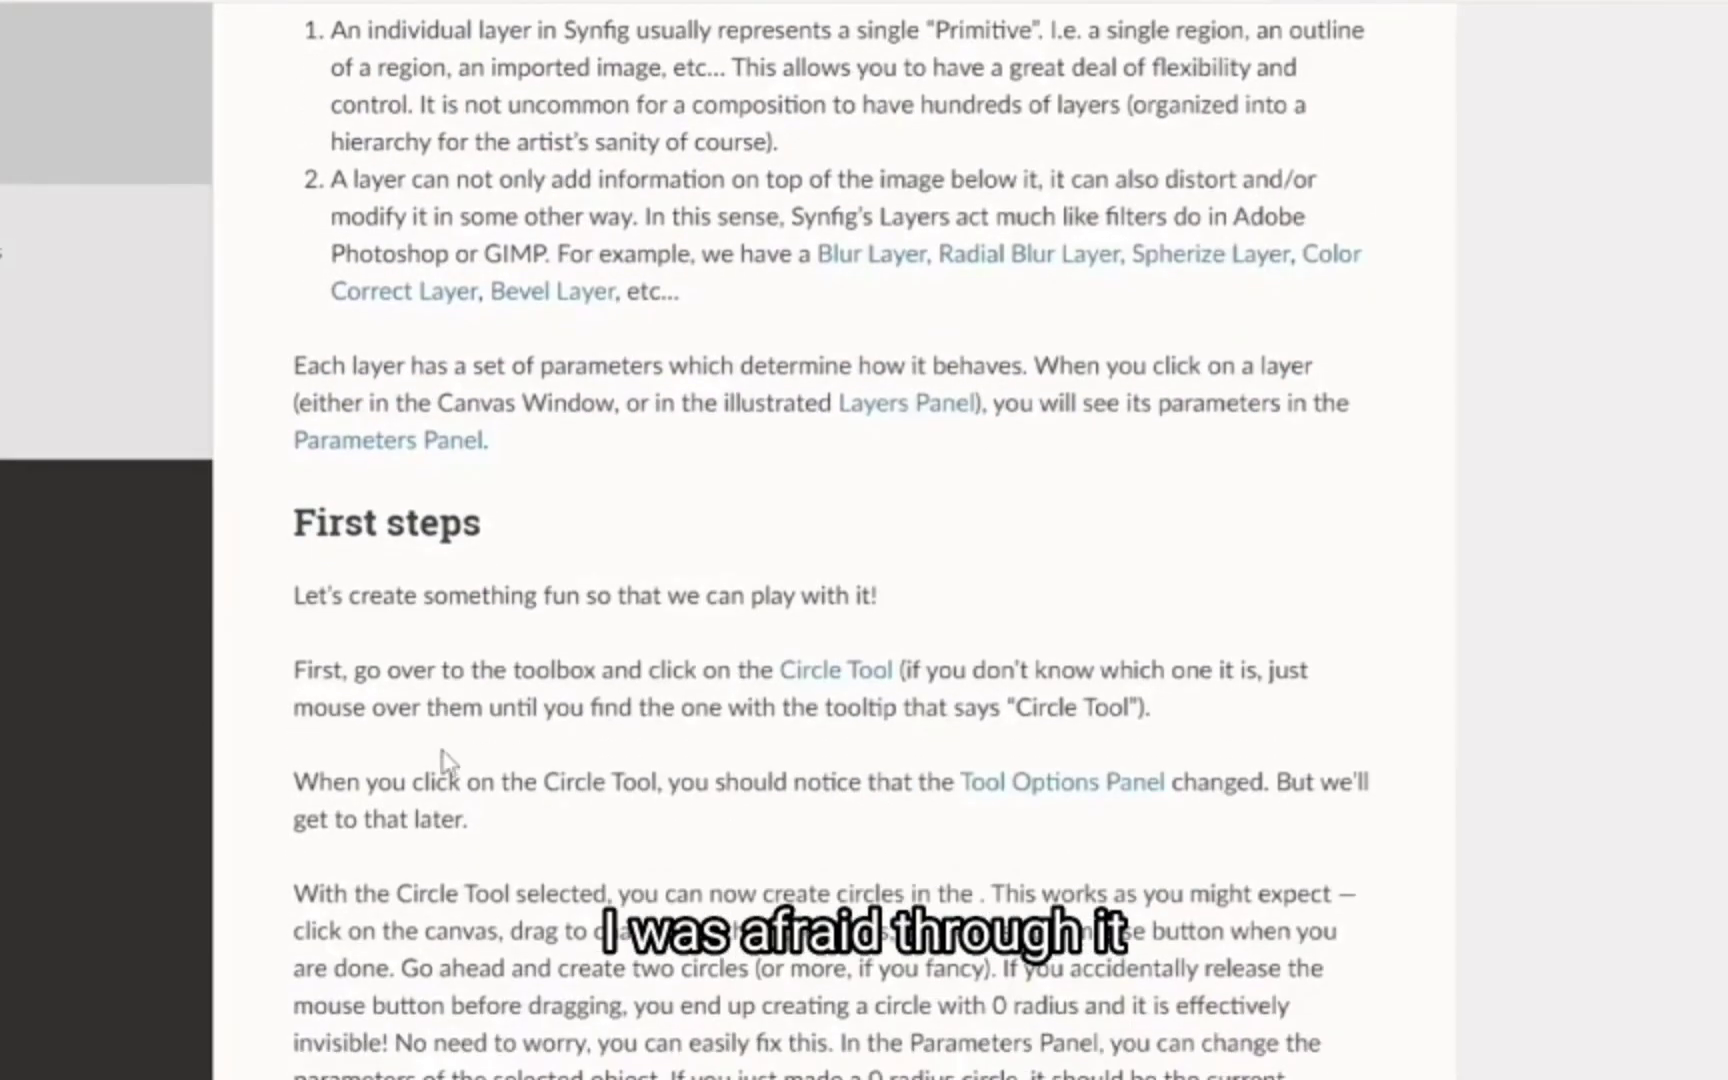
pyautogui.scroll(-1, 444, 762)
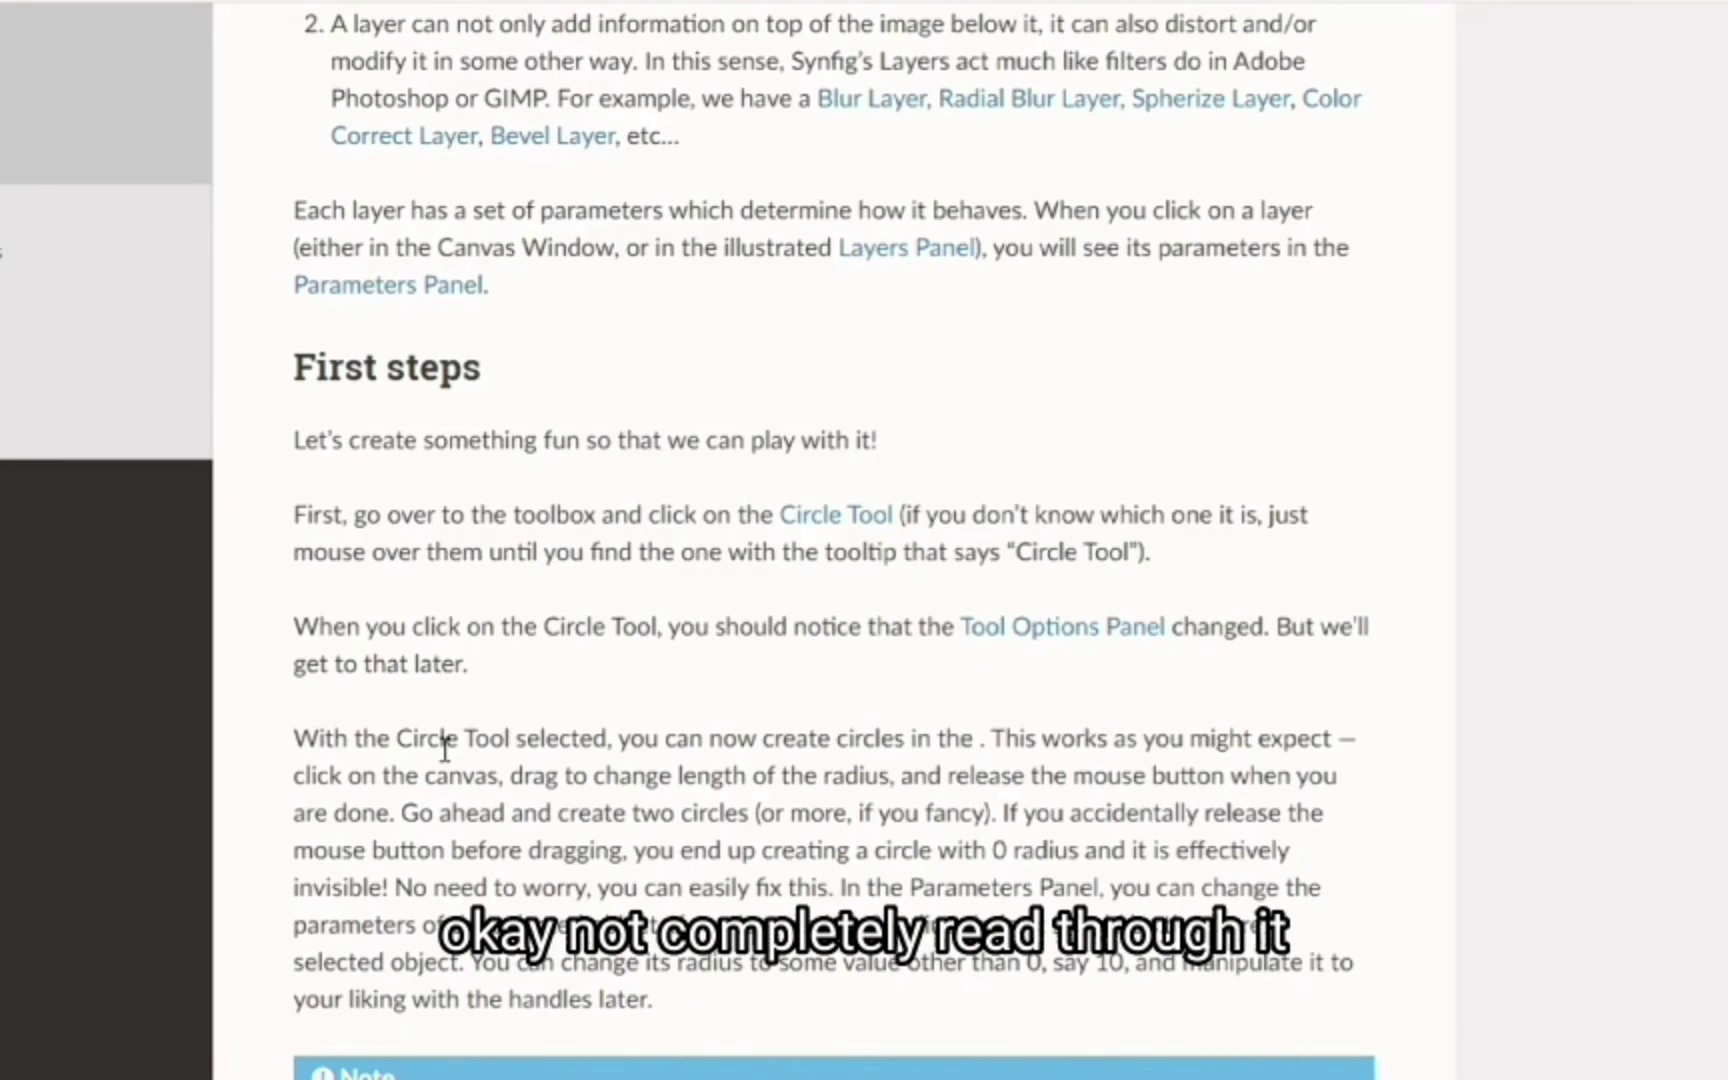
pyautogui.scroll(-6, 585, 705)
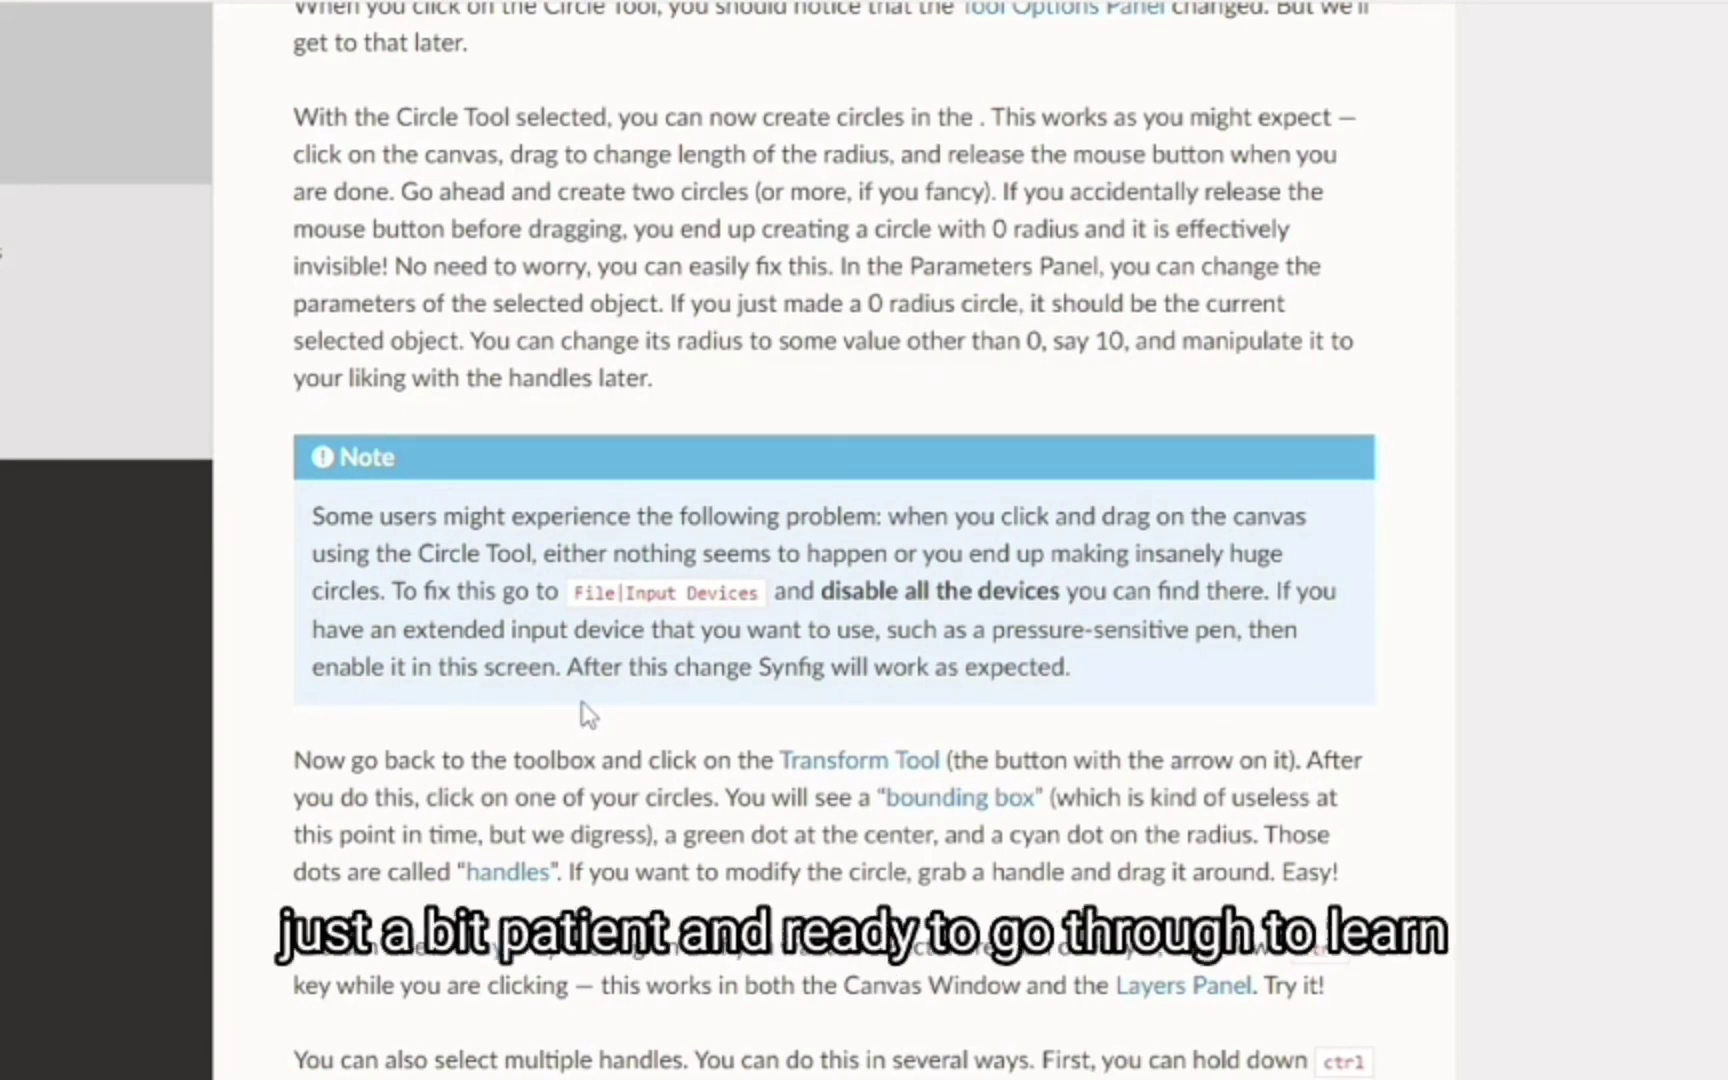
pyautogui.scroll(-10, 585, 715)
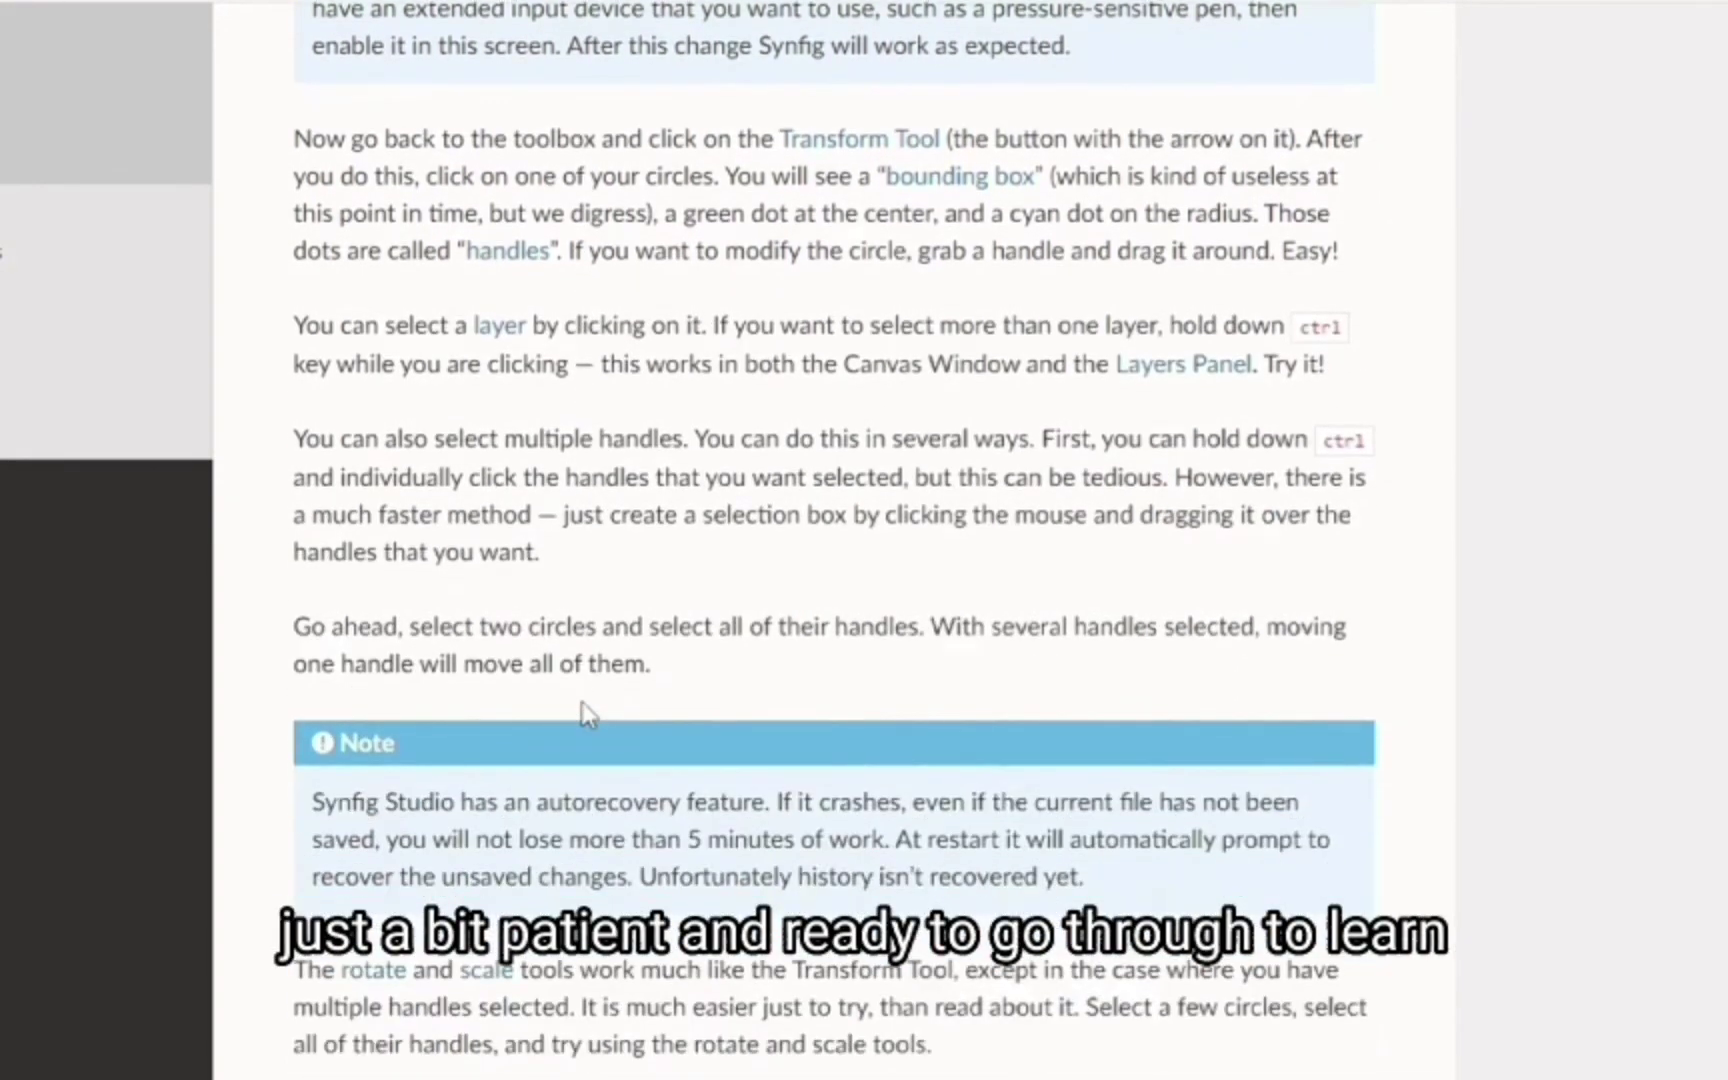
pyautogui.scroll(-10, 585, 715)
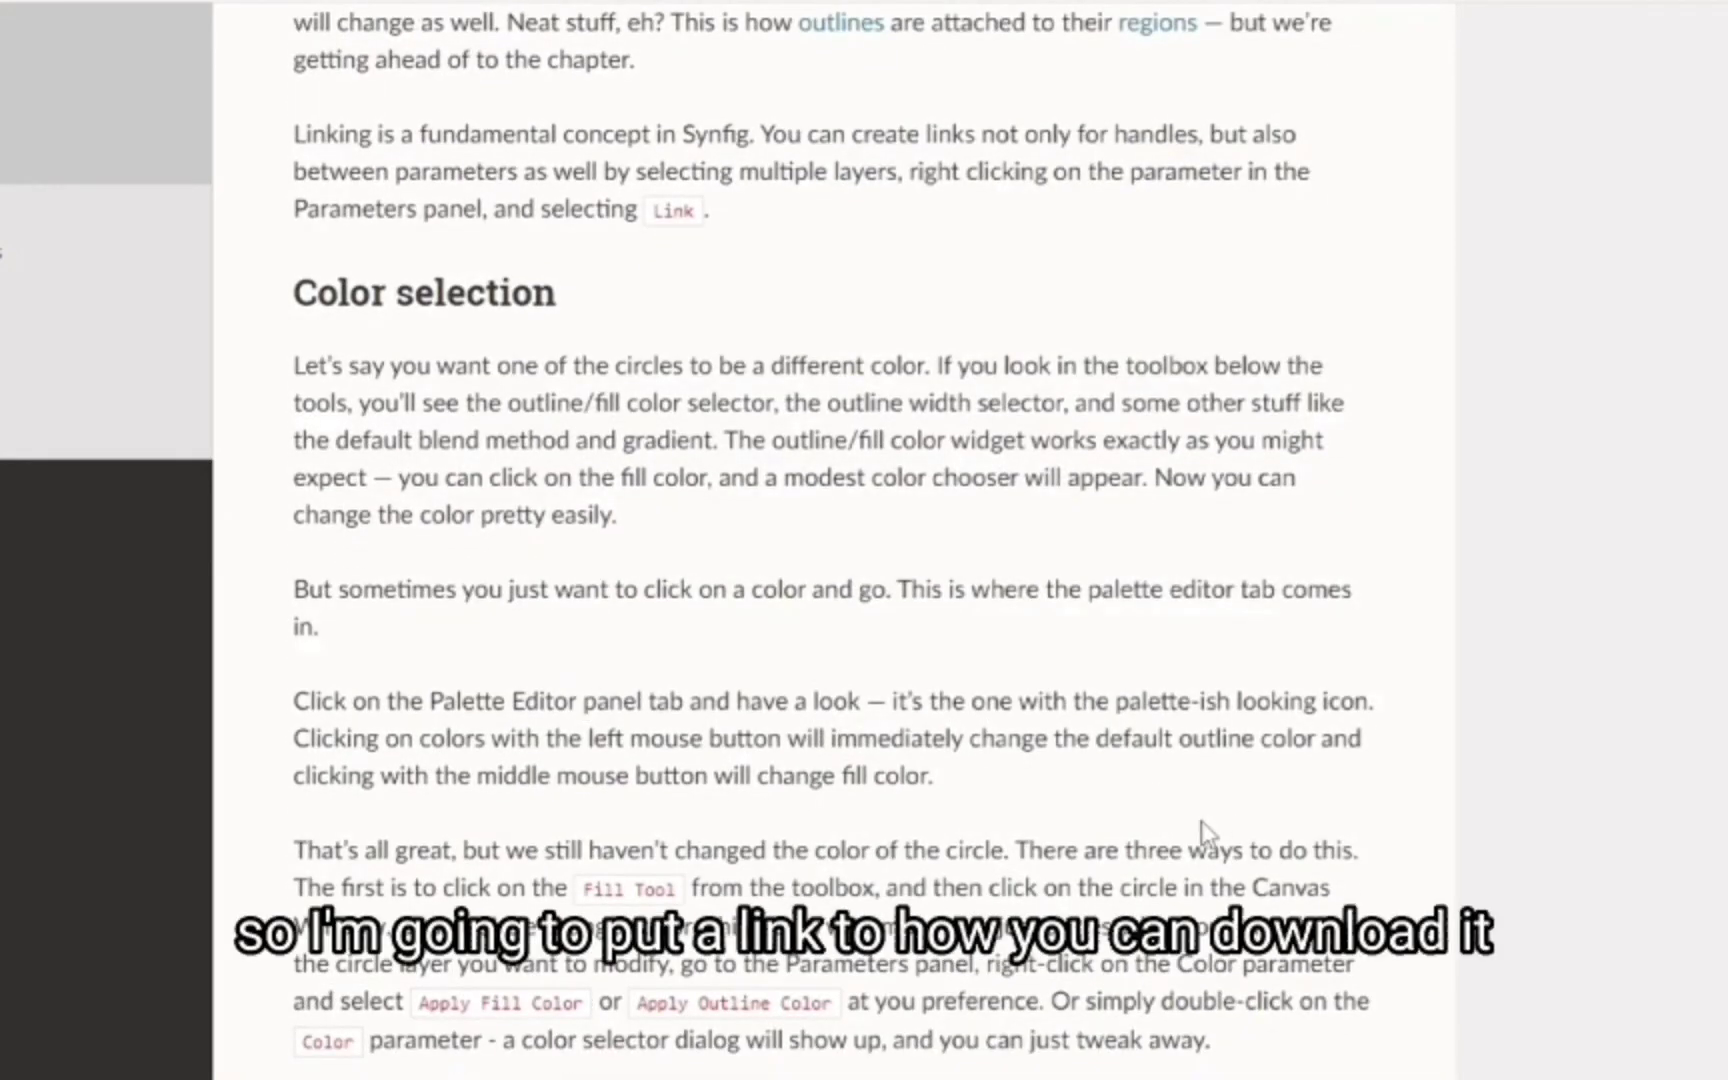
pyautogui.scroll(20, 1050, 683)
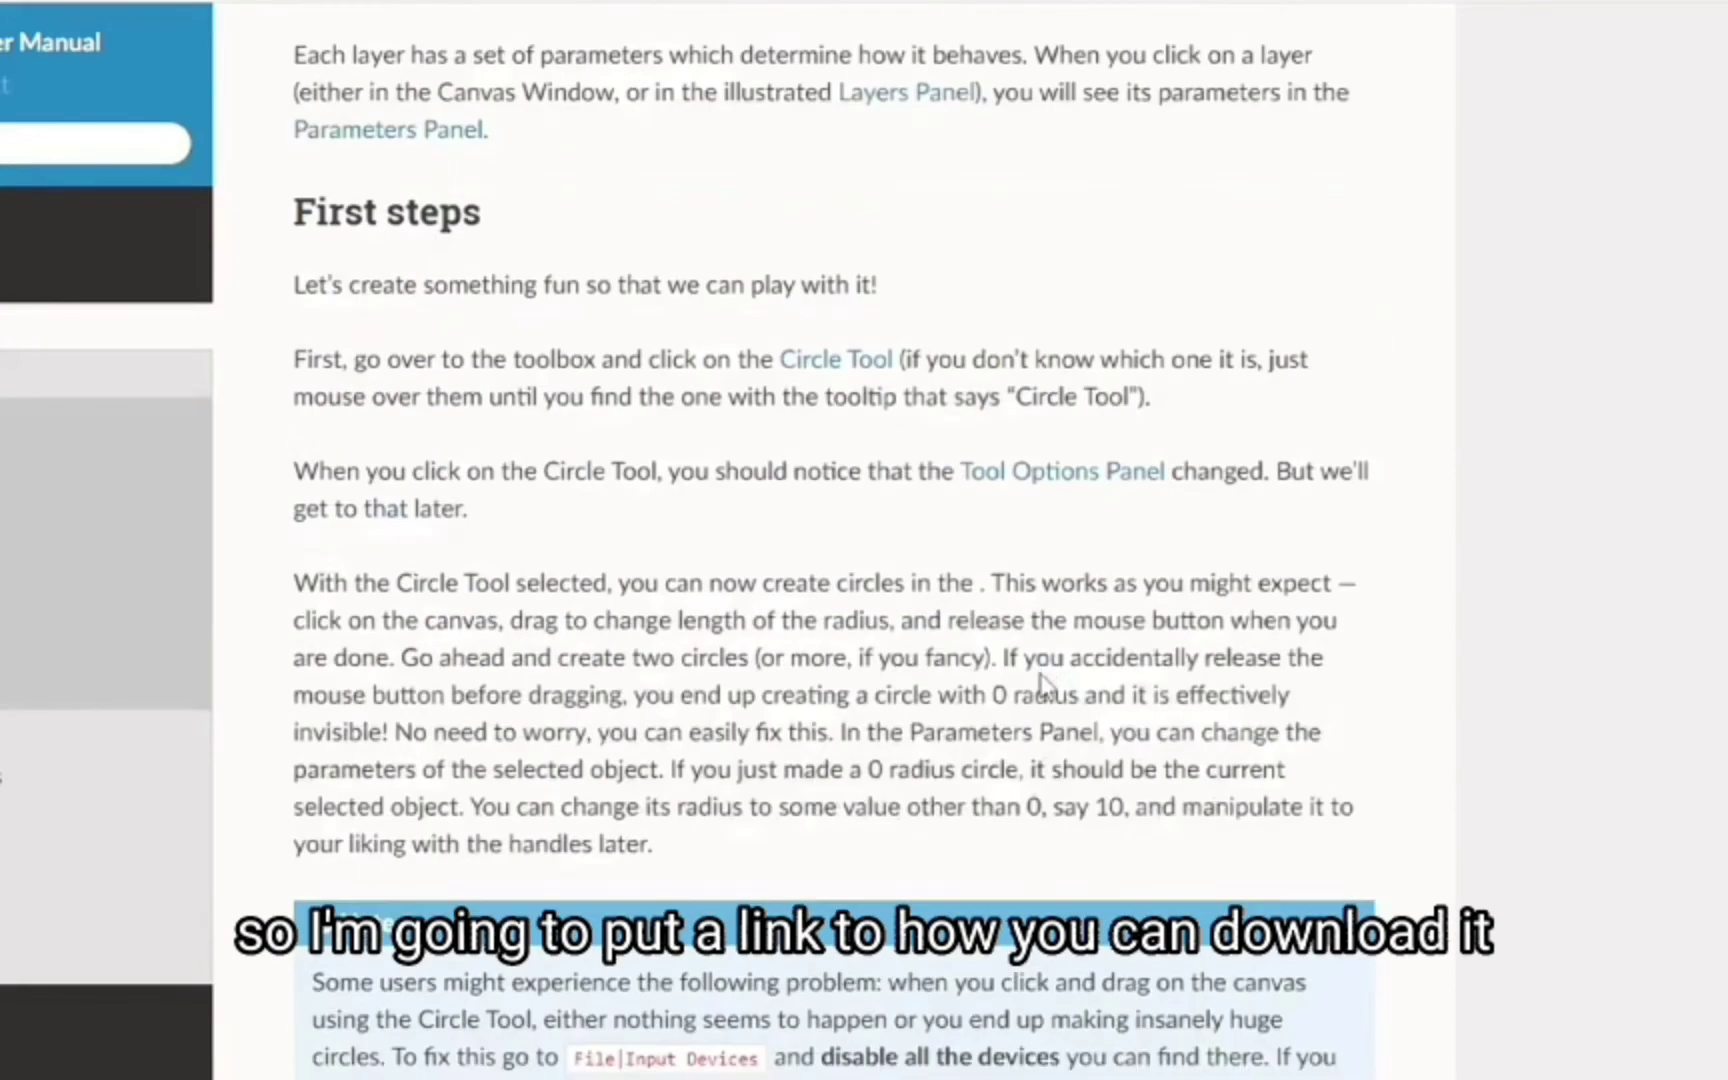
pyautogui.scroll(20, 1040, 683)
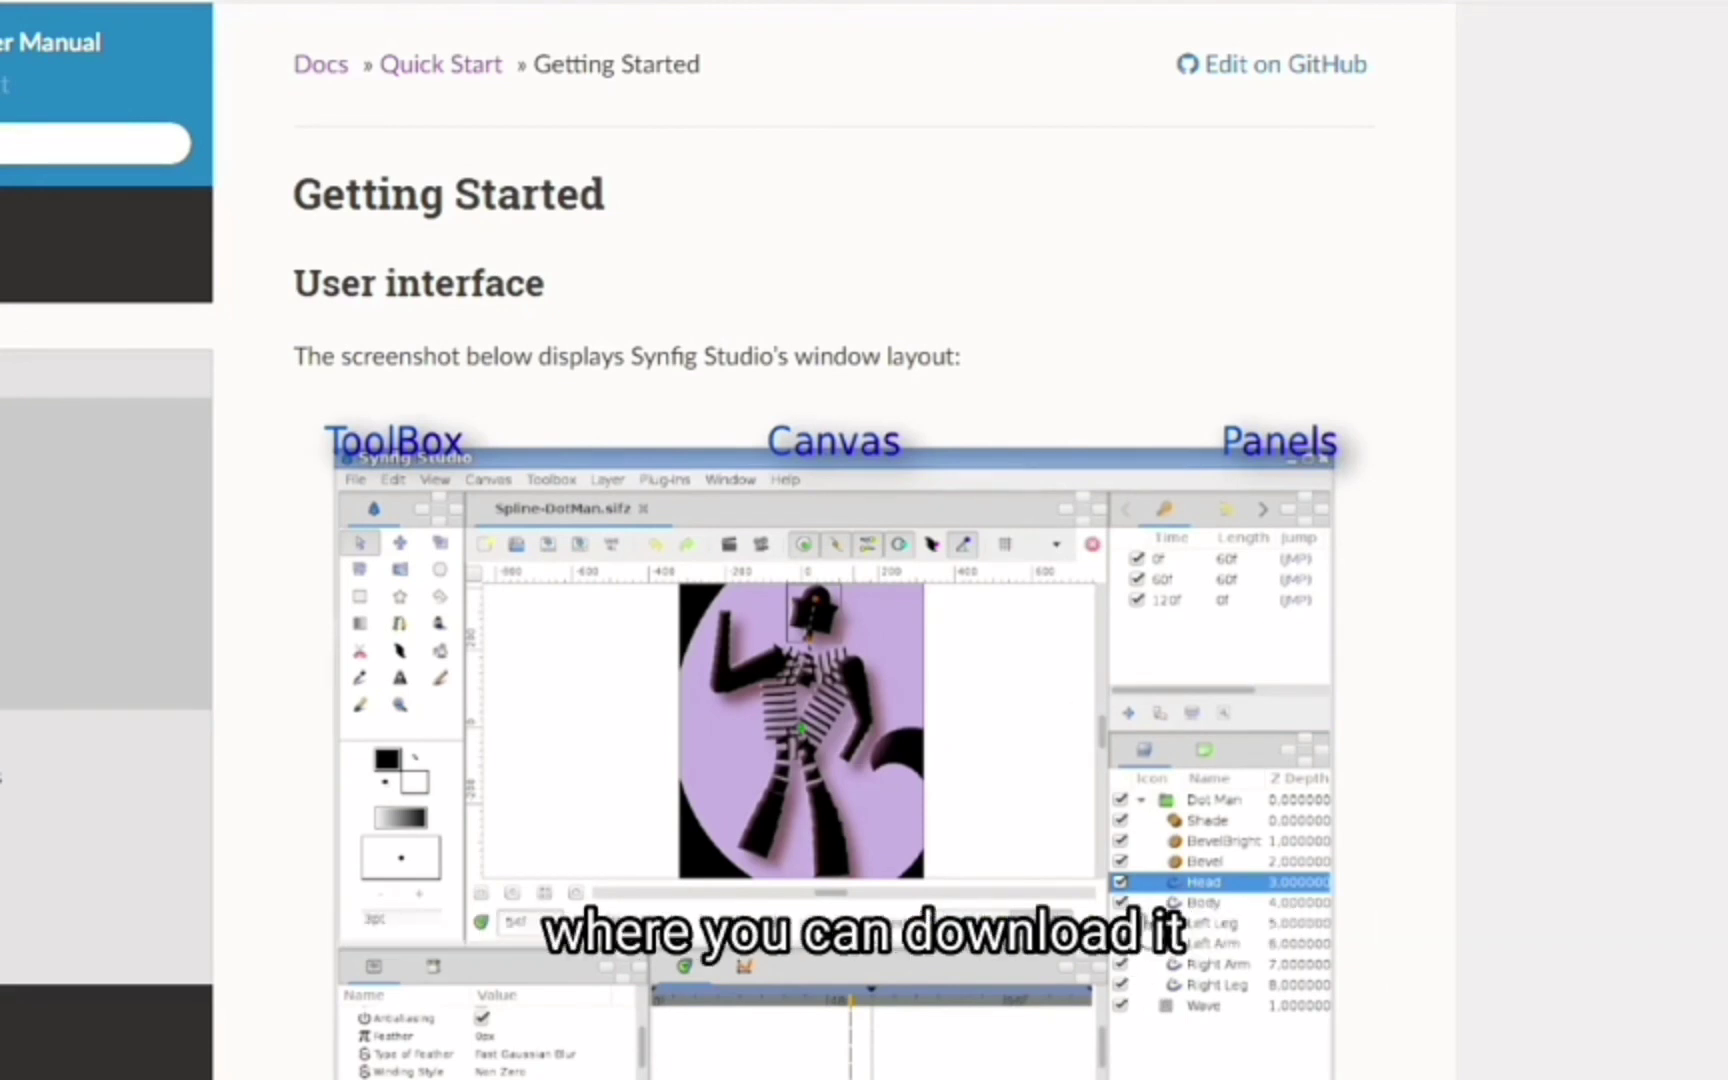
pyautogui.moveTo(1345, 1078)
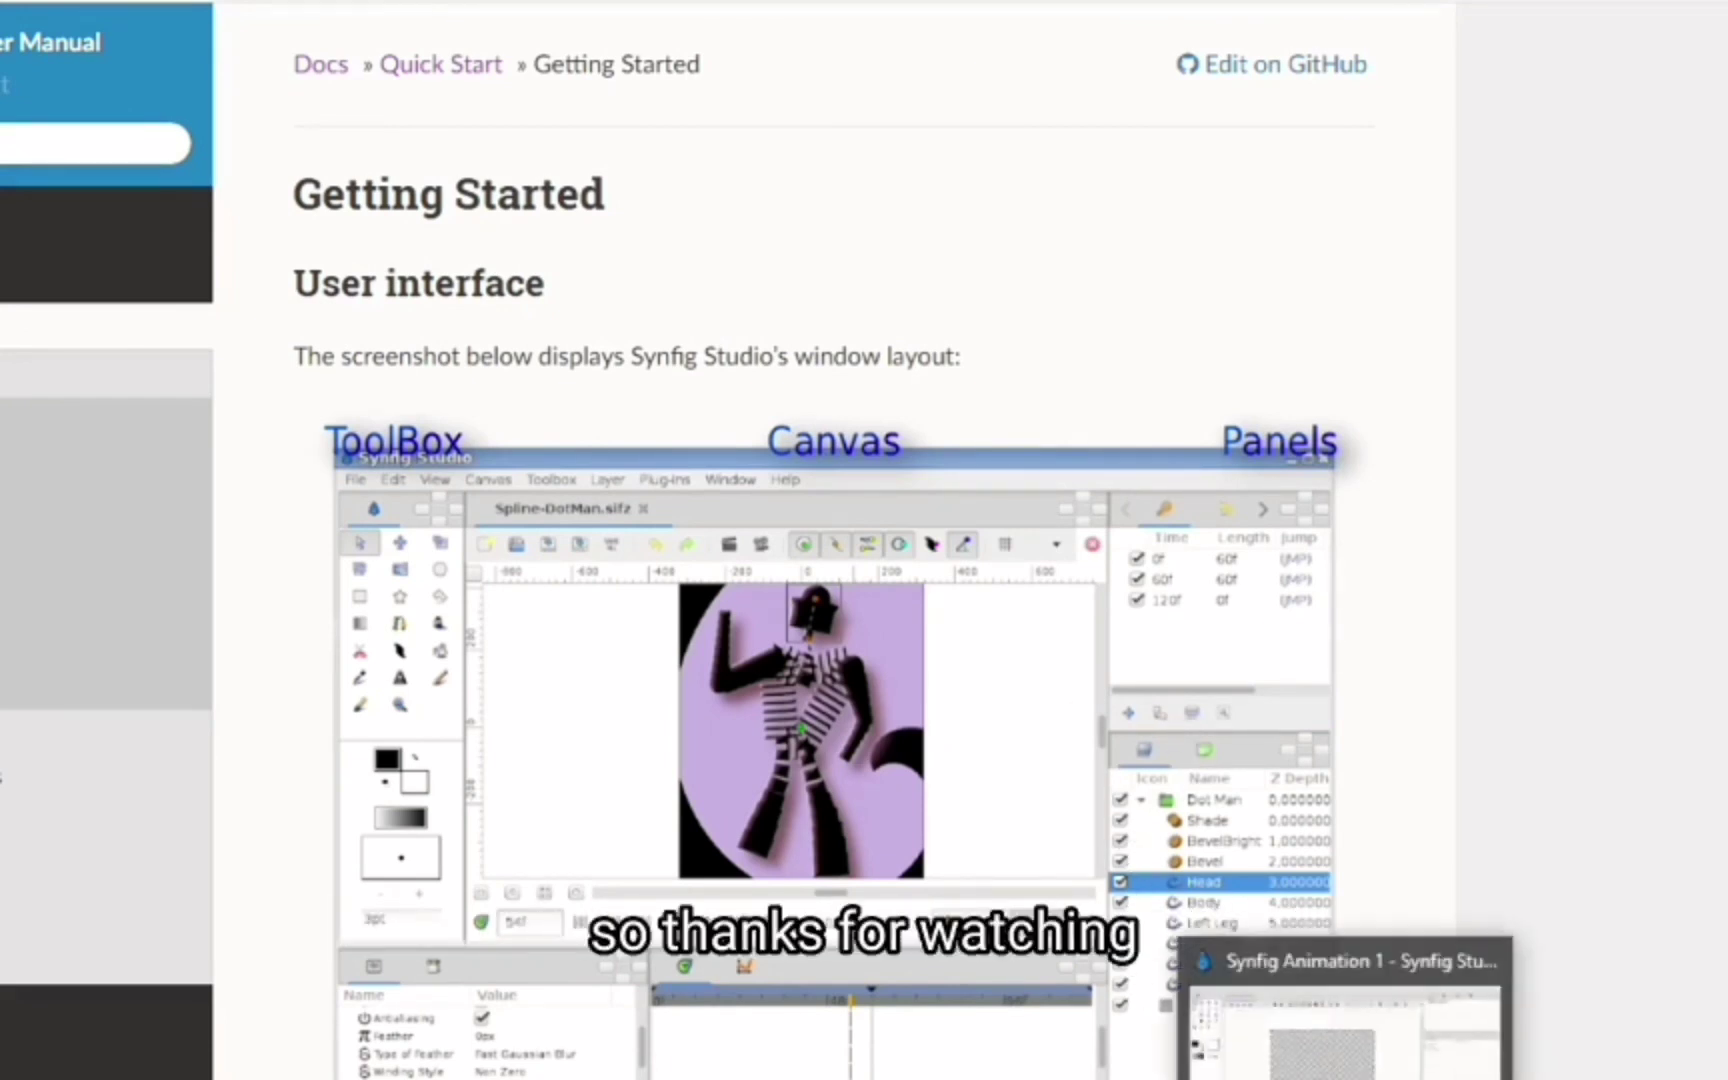